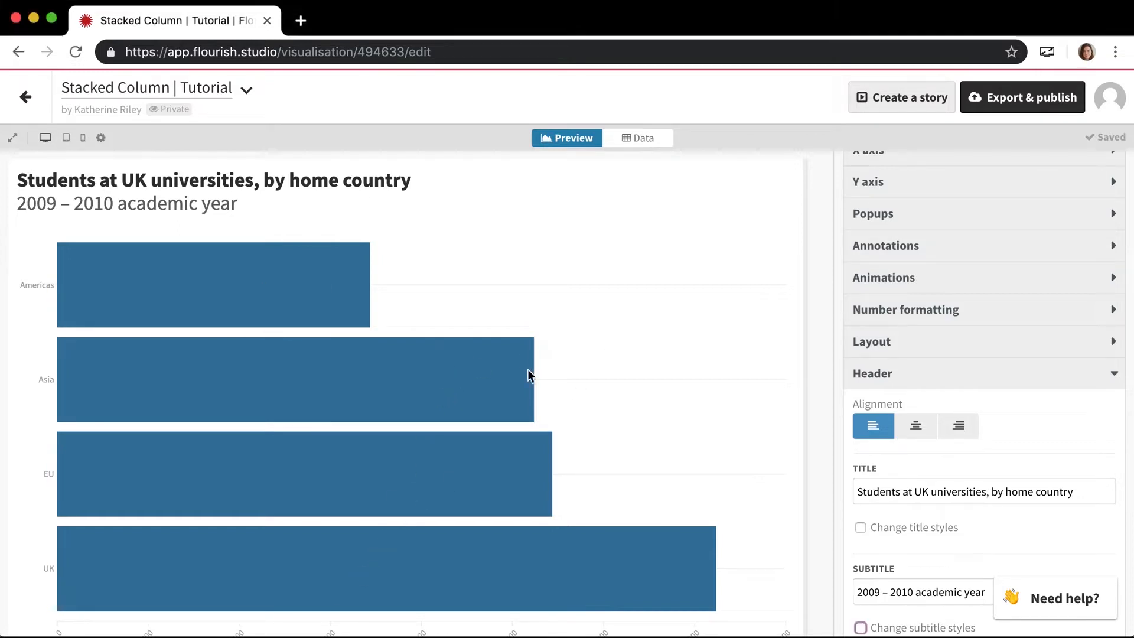
- Preview the bar chart at a freely resized width and at the available, tablet and mobile widths
drag(806, 383, 801, 342)
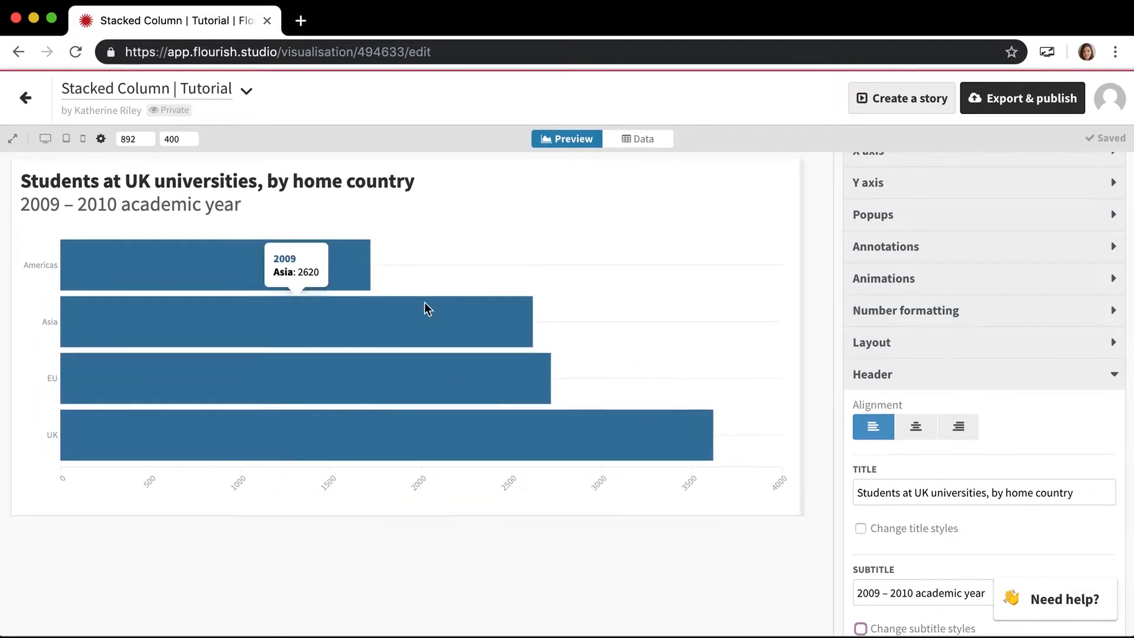
click(44, 141)
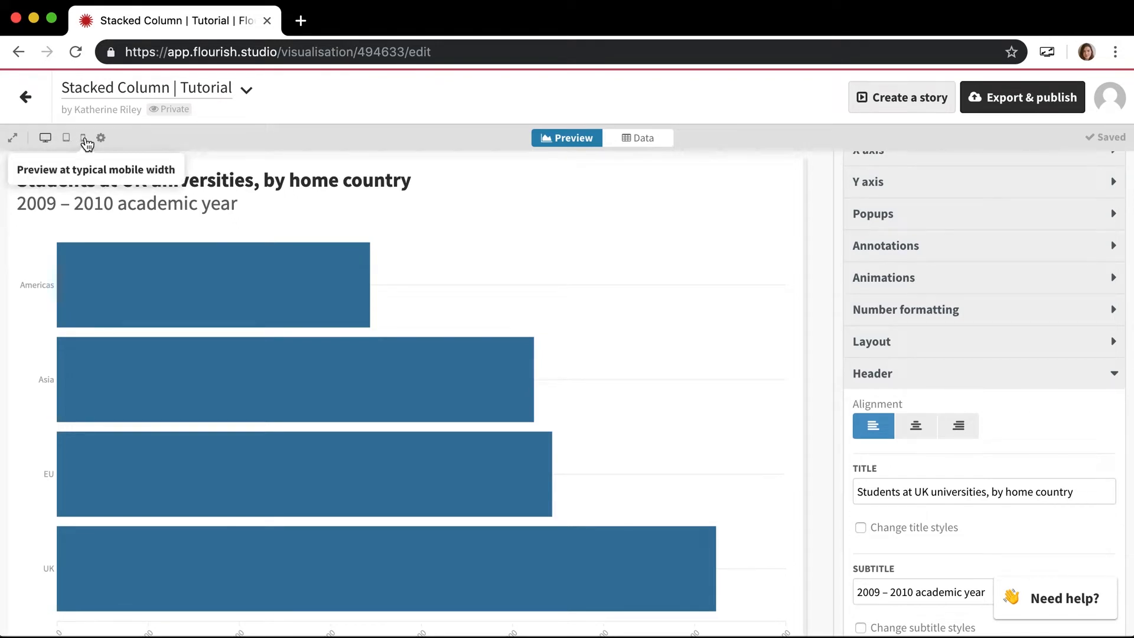
click(67, 138)
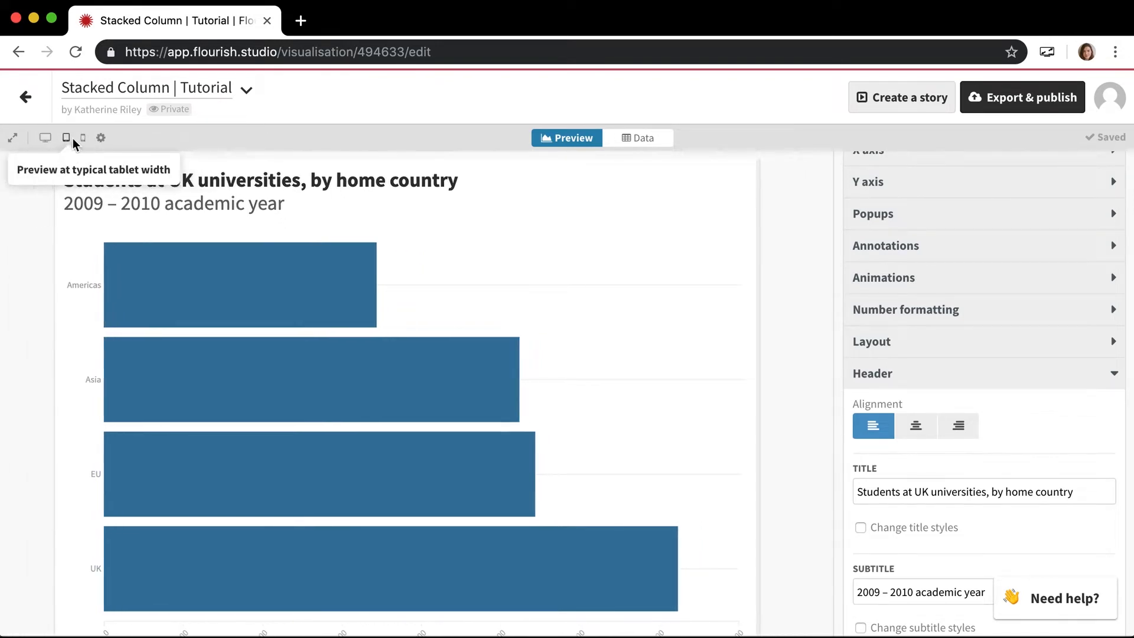
click(83, 138)
mouse_move(363, 265)
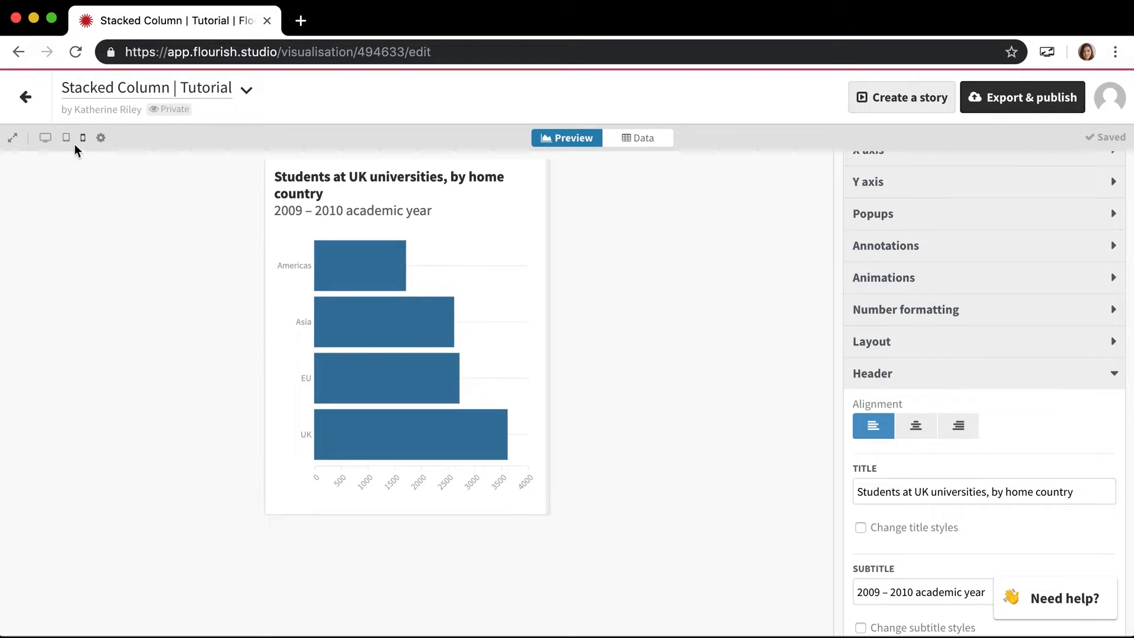
mouse_move(337, 278)
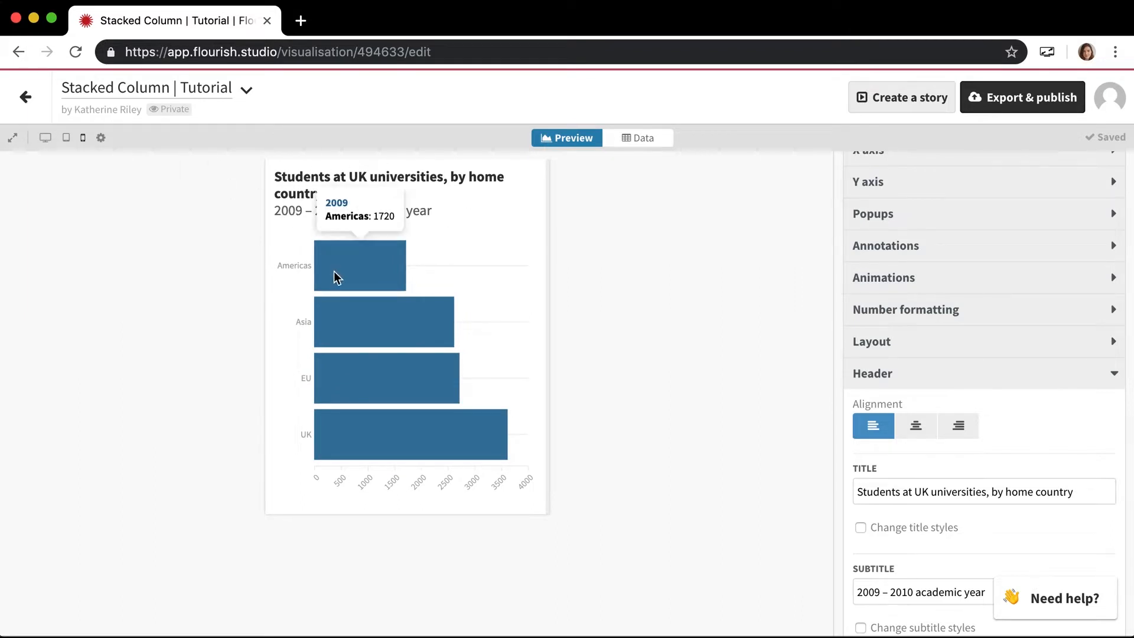
- Preview the chart at the available and tablet widths, and open the custom preview width for editing
click(63, 138)
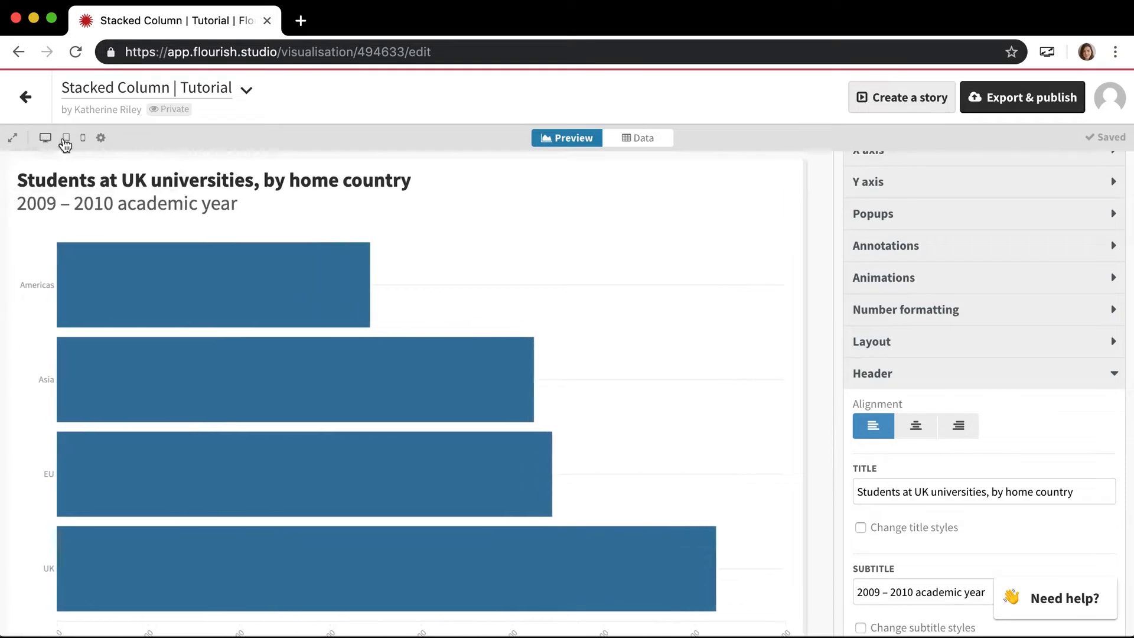
click(65, 138)
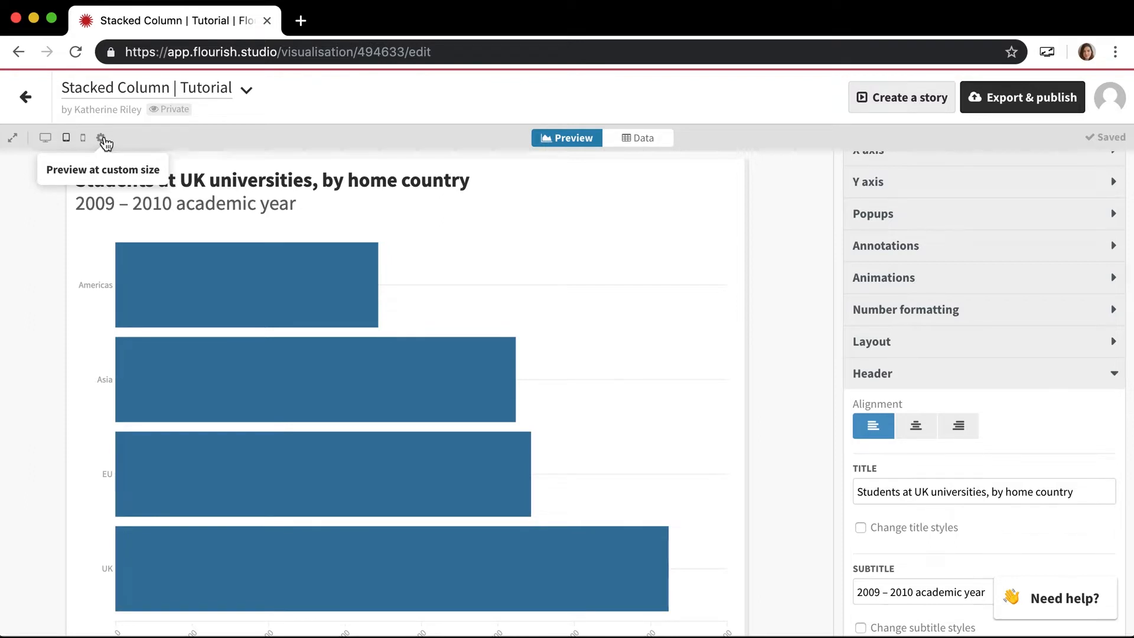
click(102, 140)
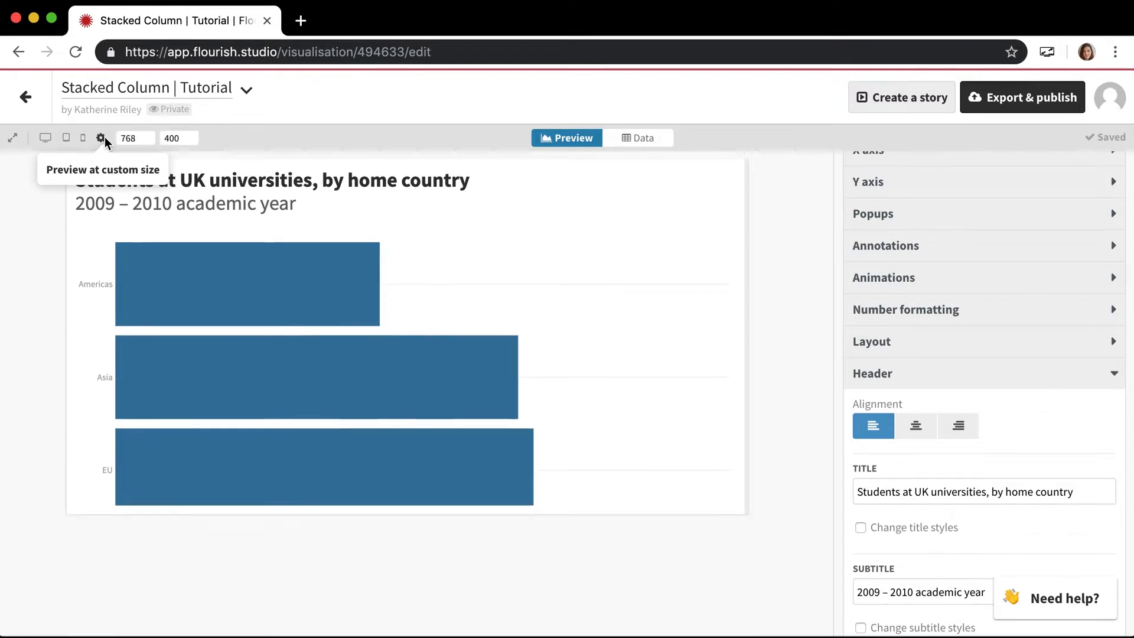
double_click(136, 137)
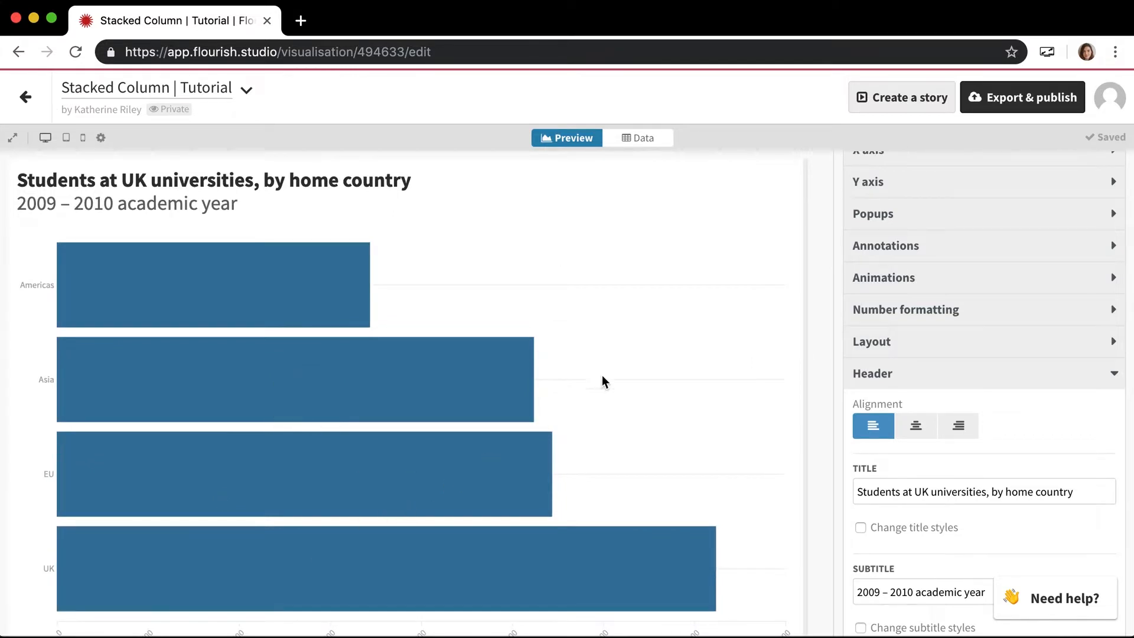
- Leave the header settings and examine the country labels beside the bars
click(873, 374)
scroll(876, 378, up, 4)
scroll(878, 365, up, 2)
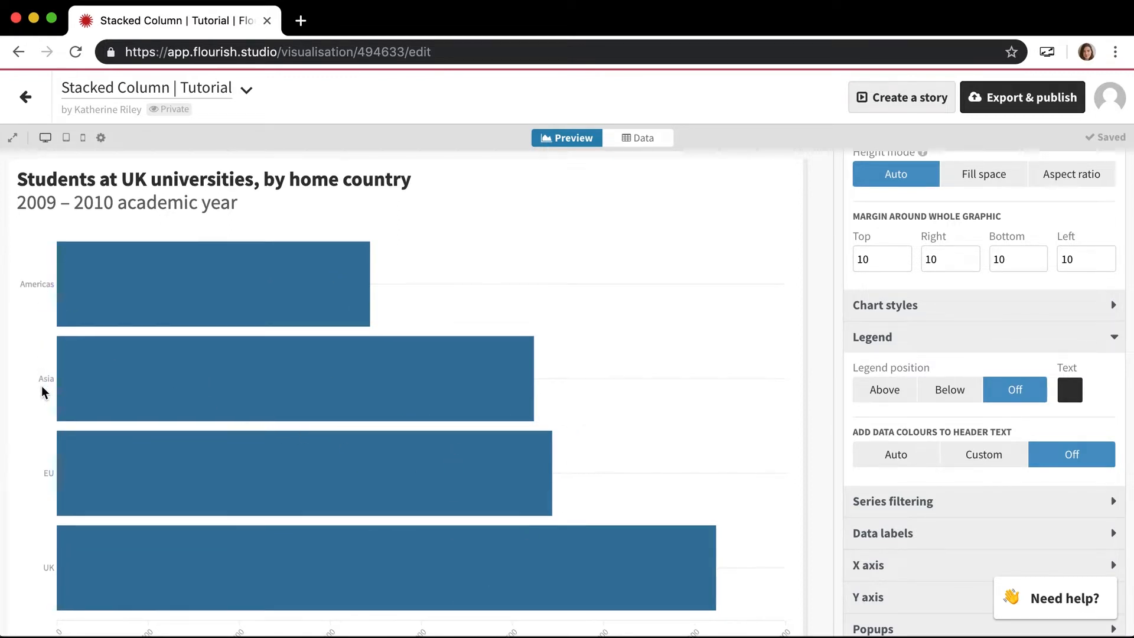
scroll(41, 385, down, 1)
mouse_move(70, 313)
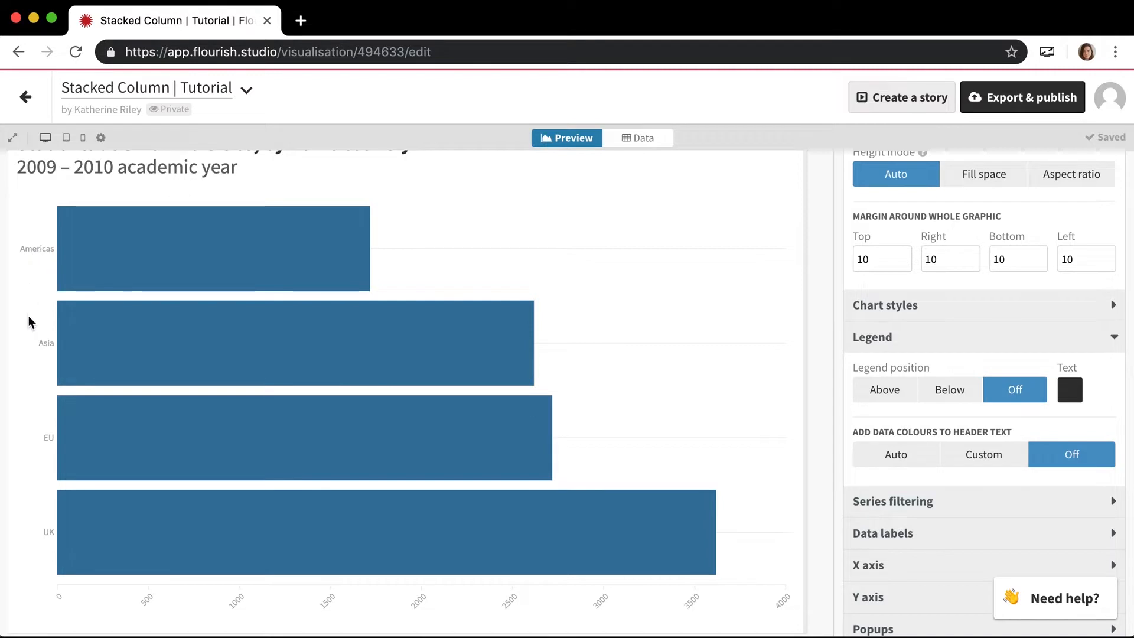
scroll(47, 498, up, 1)
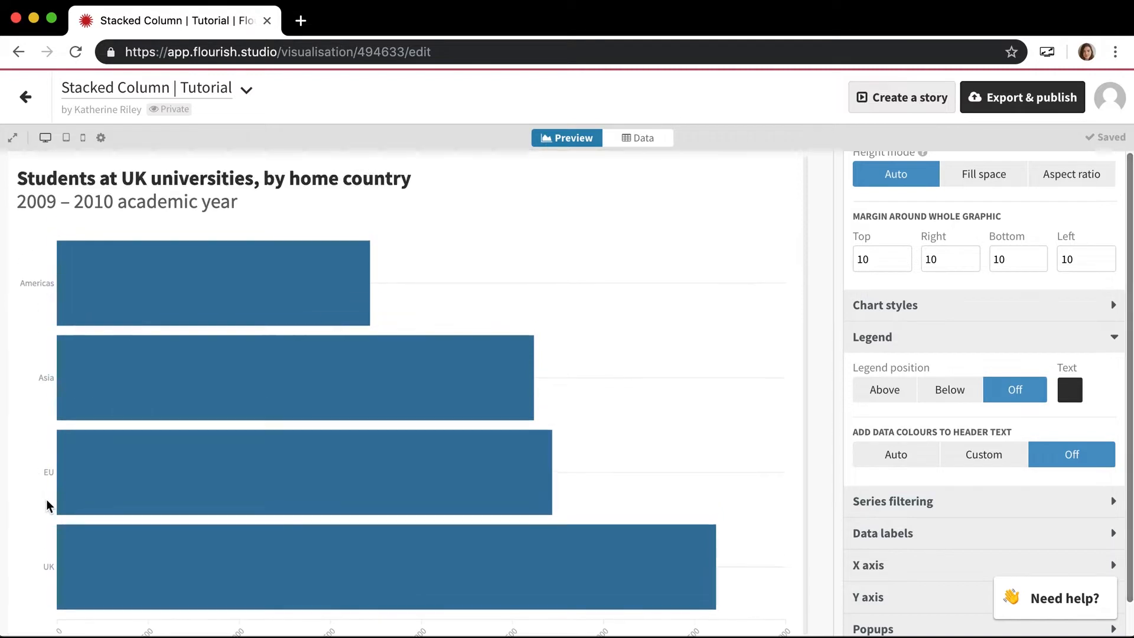
- Close the legend settings and set the Y axis label's text size to 15
click(918, 349)
click(924, 465)
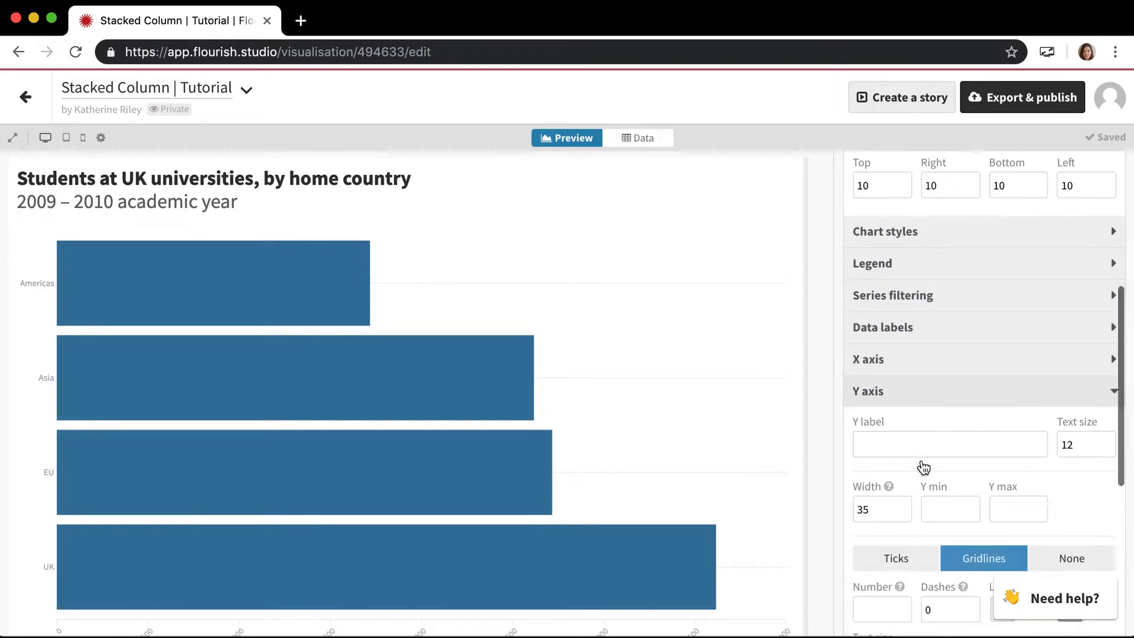
click(1088, 341)
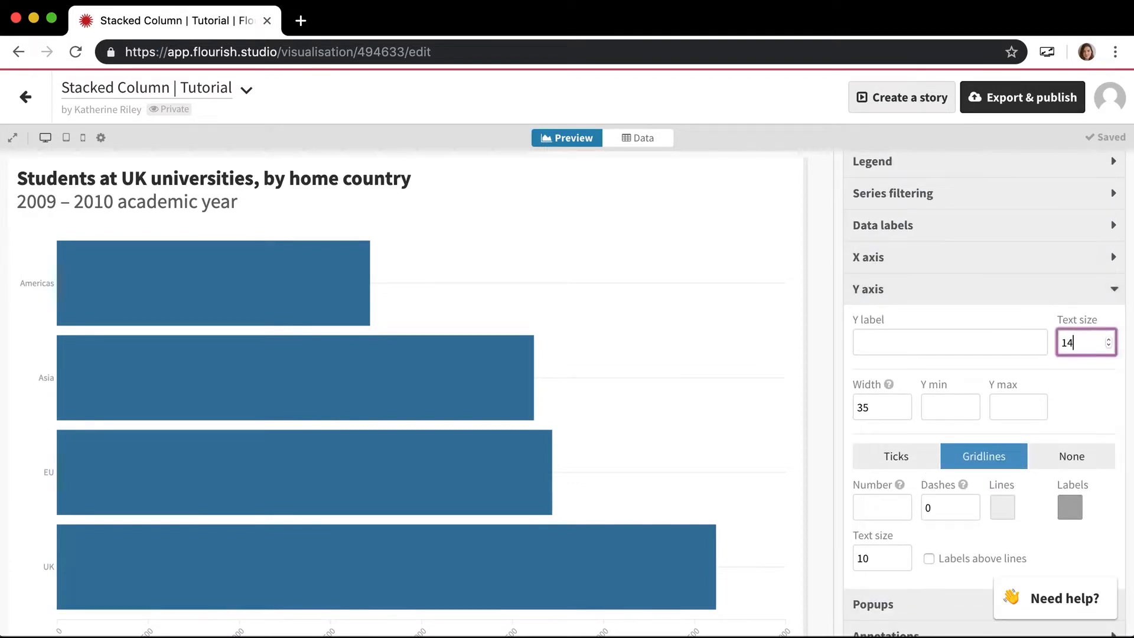
key(Up)
key(Tab)
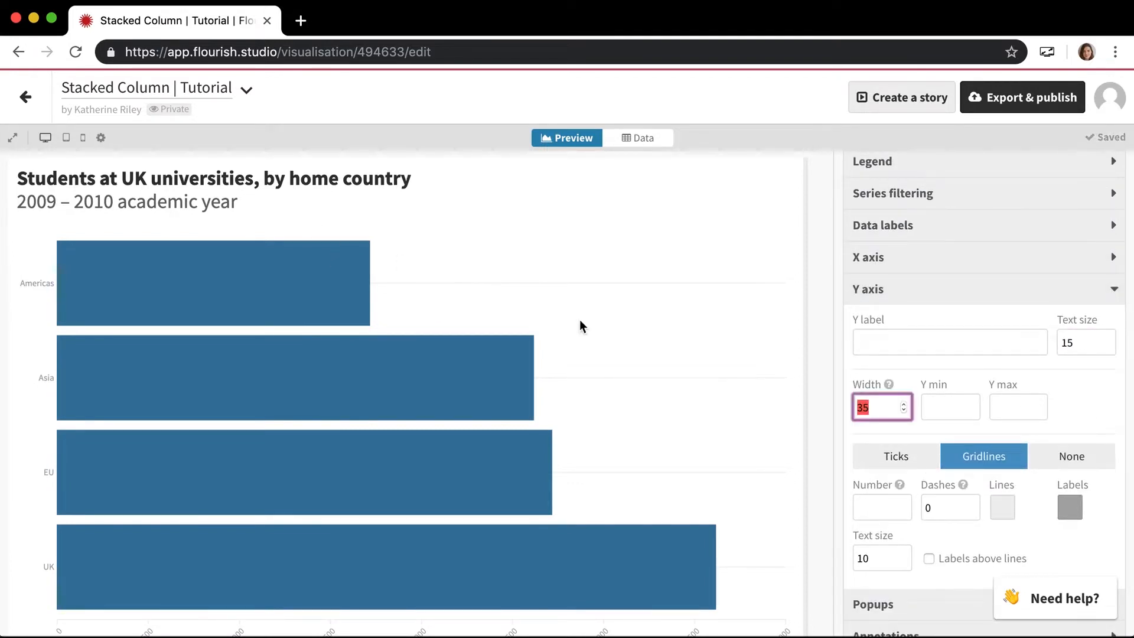
- In the chart's data sheet, rename the UK row label as "United Kingdom"
click(623, 136)
click(69, 289)
text(United i)
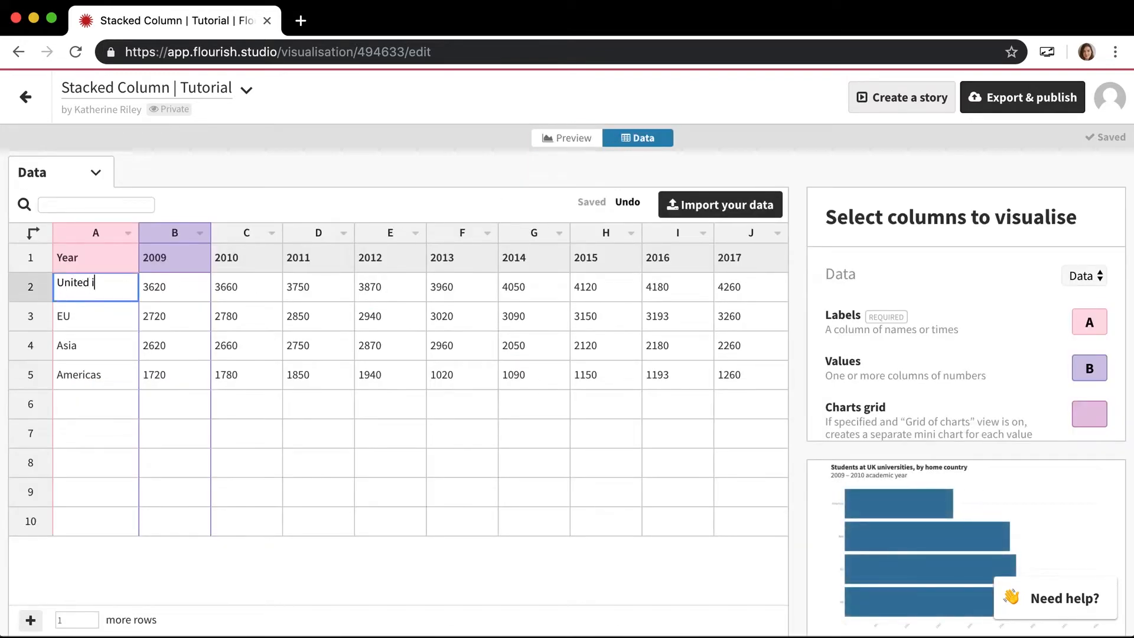
text(ingdom)
key(Return)
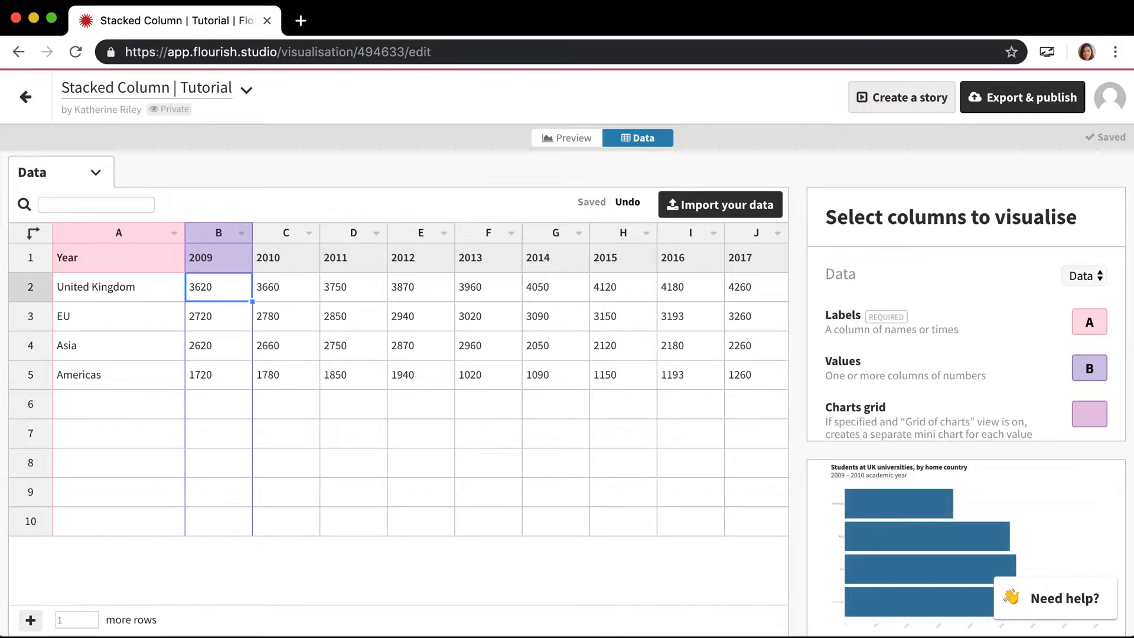
- Rename the EU row label as "European Union" and the Americas row label as "North and South America"
click(126, 319)
text(European Union)
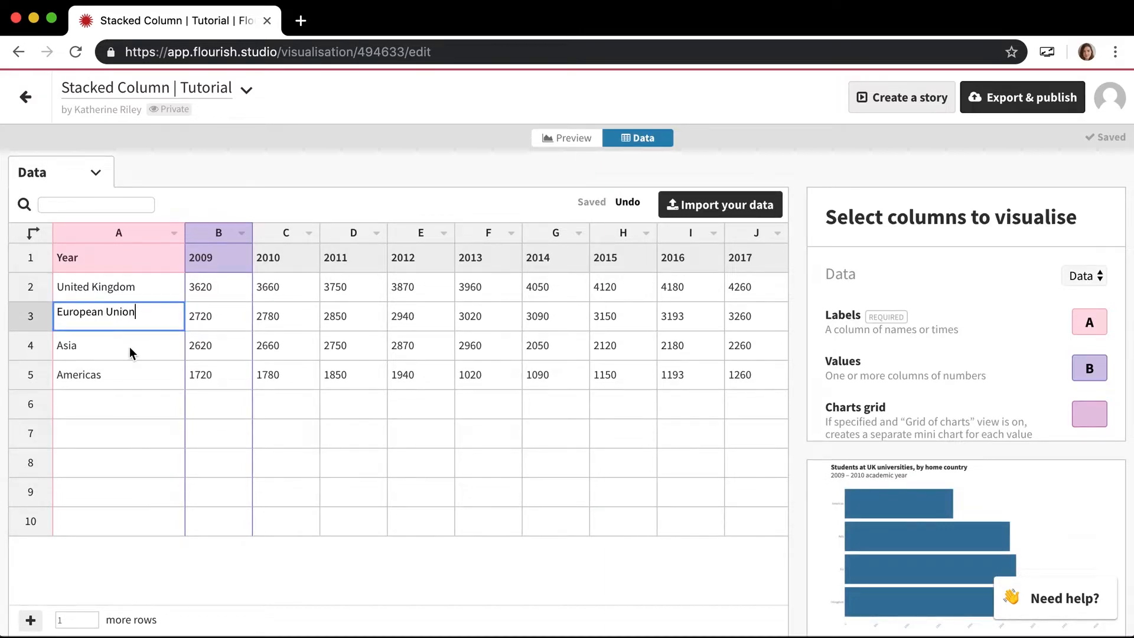
click(130, 378)
text(North and S)
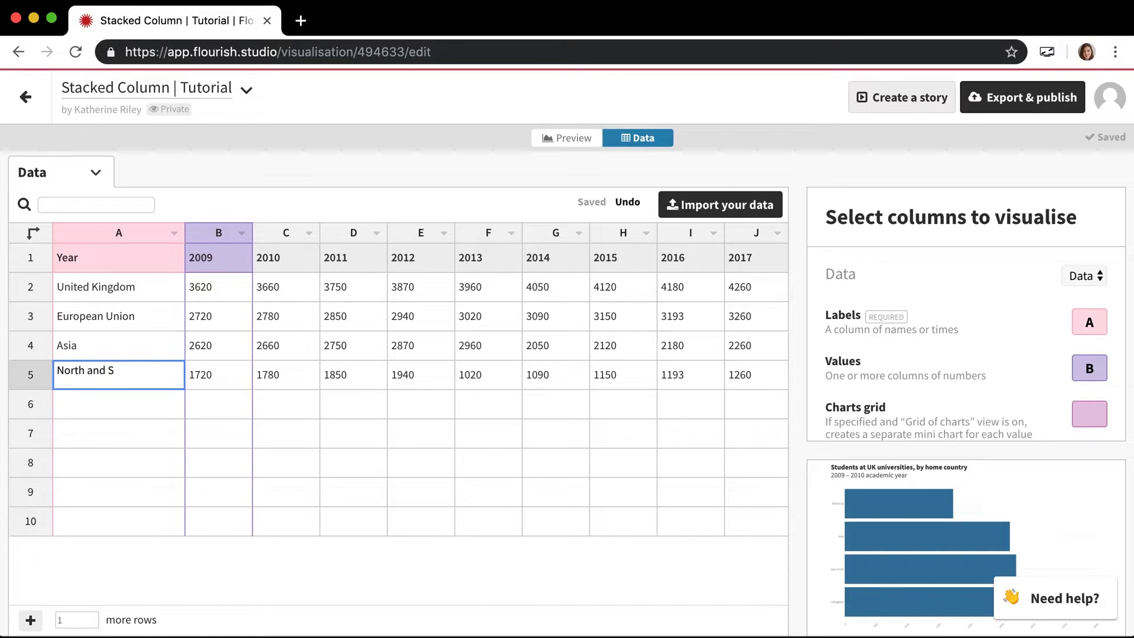
text(uth America)
key(Tab)
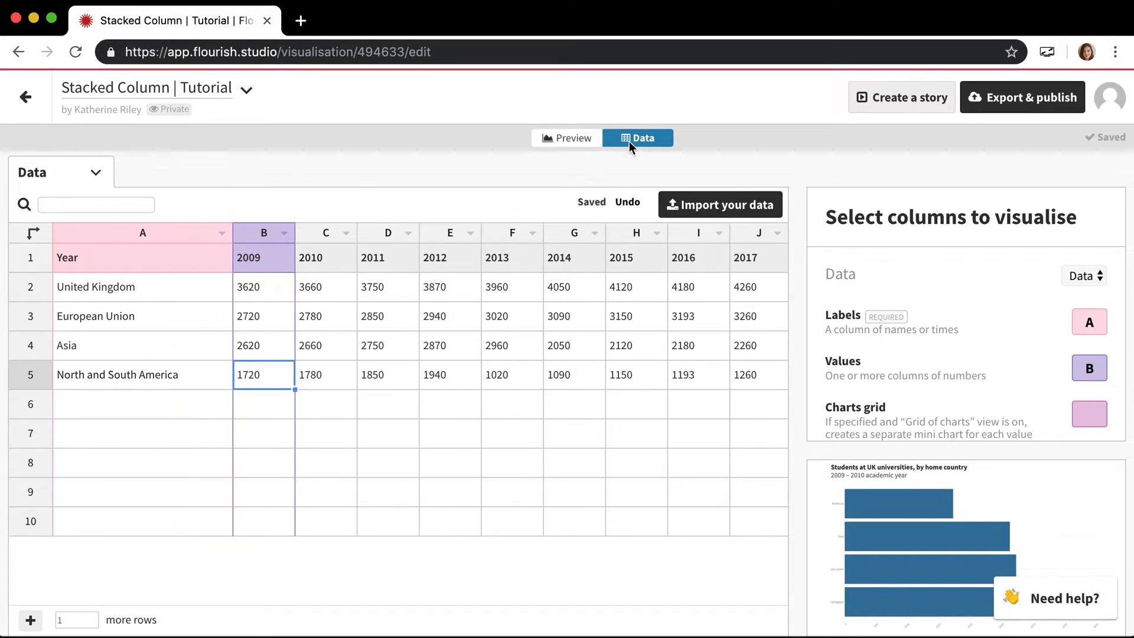
- Preview the chart with the longer country labels at resized, mobile and available widths
click(588, 134)
scroll(118, 492, down, 1)
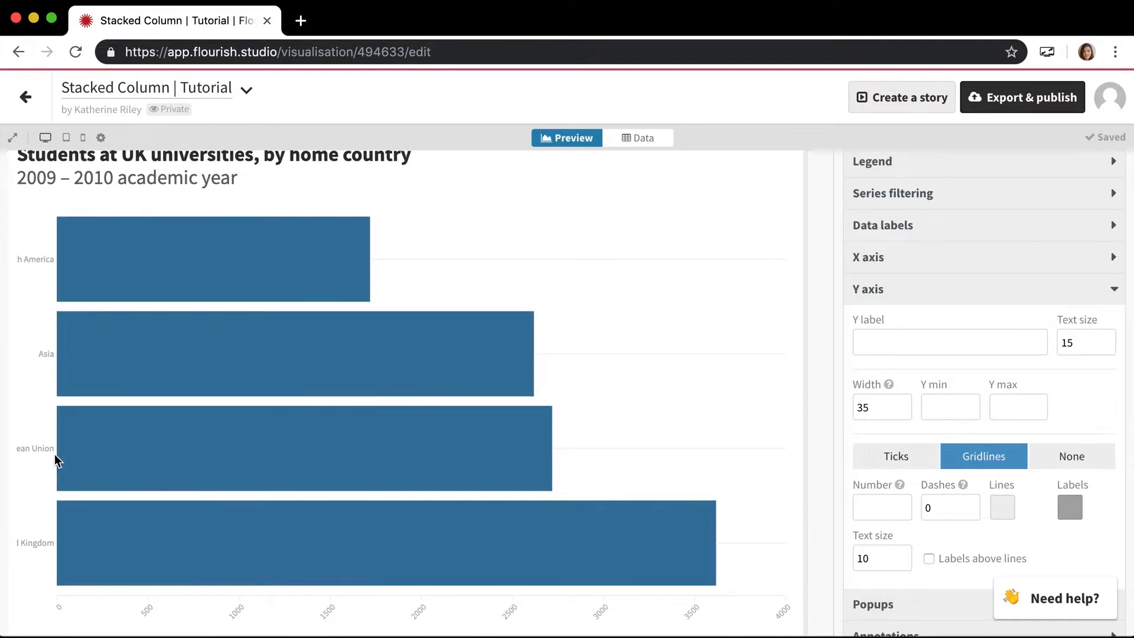
mouse_move(805, 325)
mouse_down()
mouse_move(780, 325)
mouse_move(808, 327)
mouse_up()
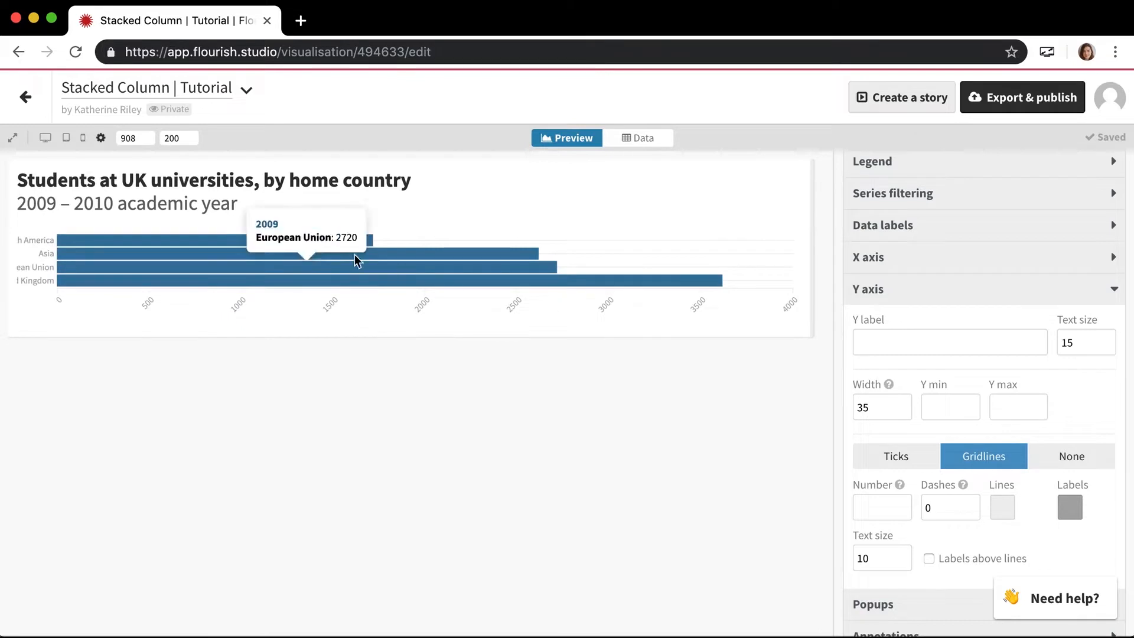
click(45, 138)
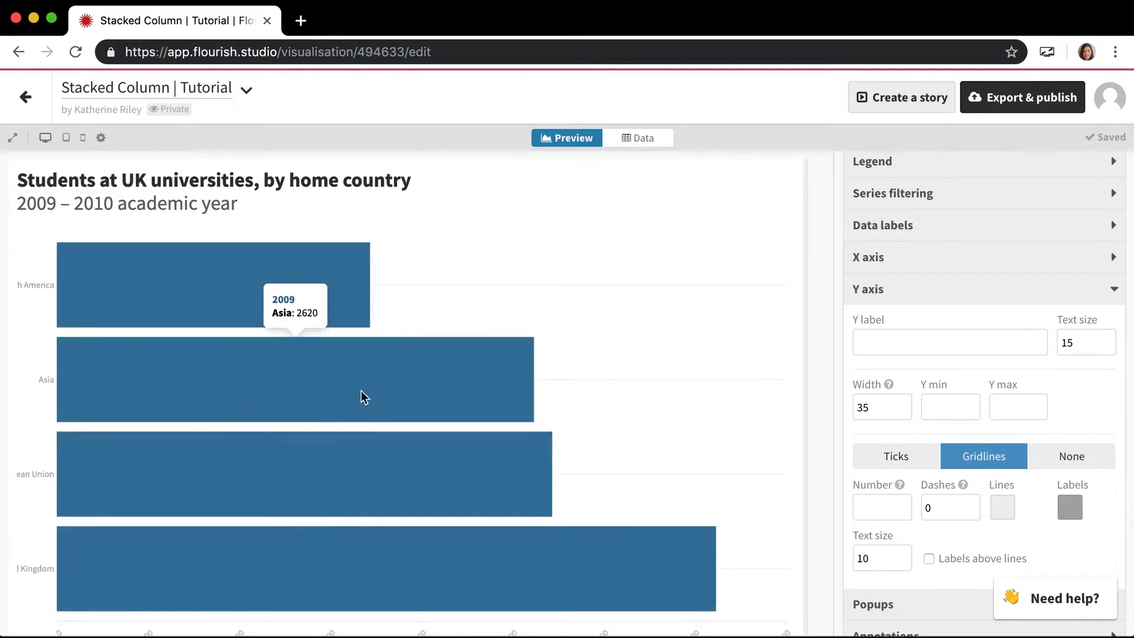
click(84, 139)
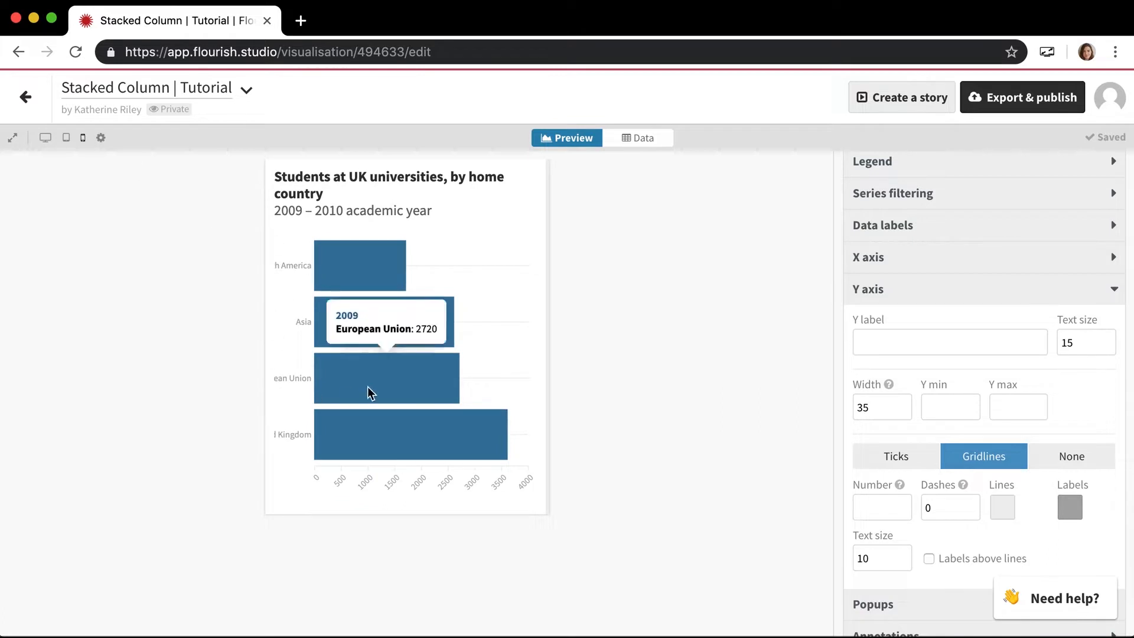
click(45, 137)
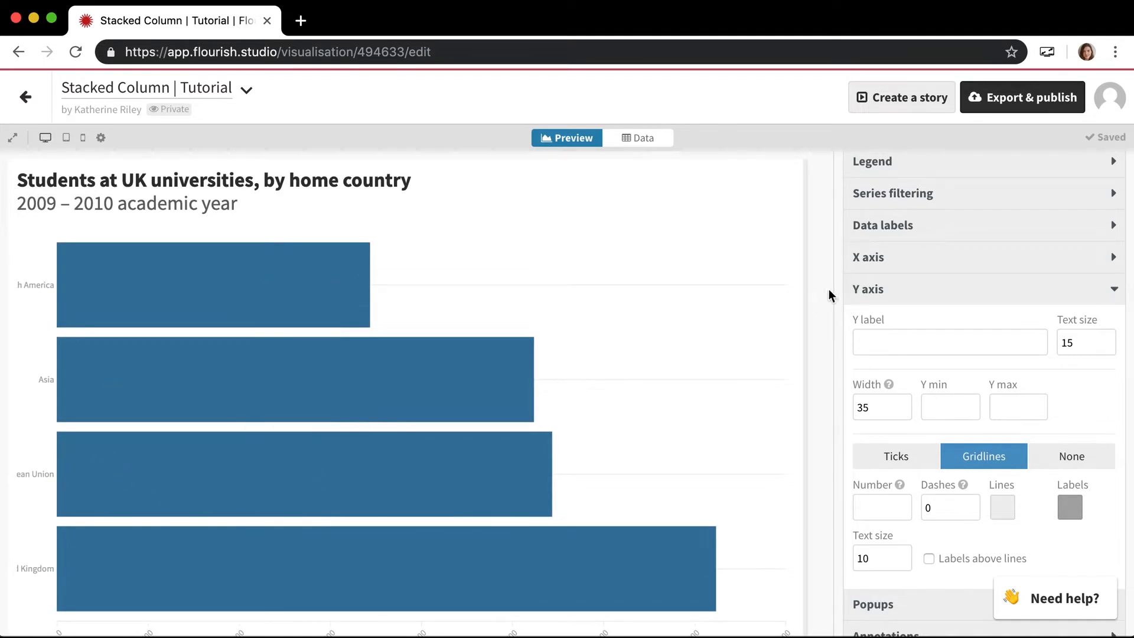
- Close the Y axis settings and set the left margin around the whole graphic to 90
click(876, 292)
scroll(875, 296, up, 5)
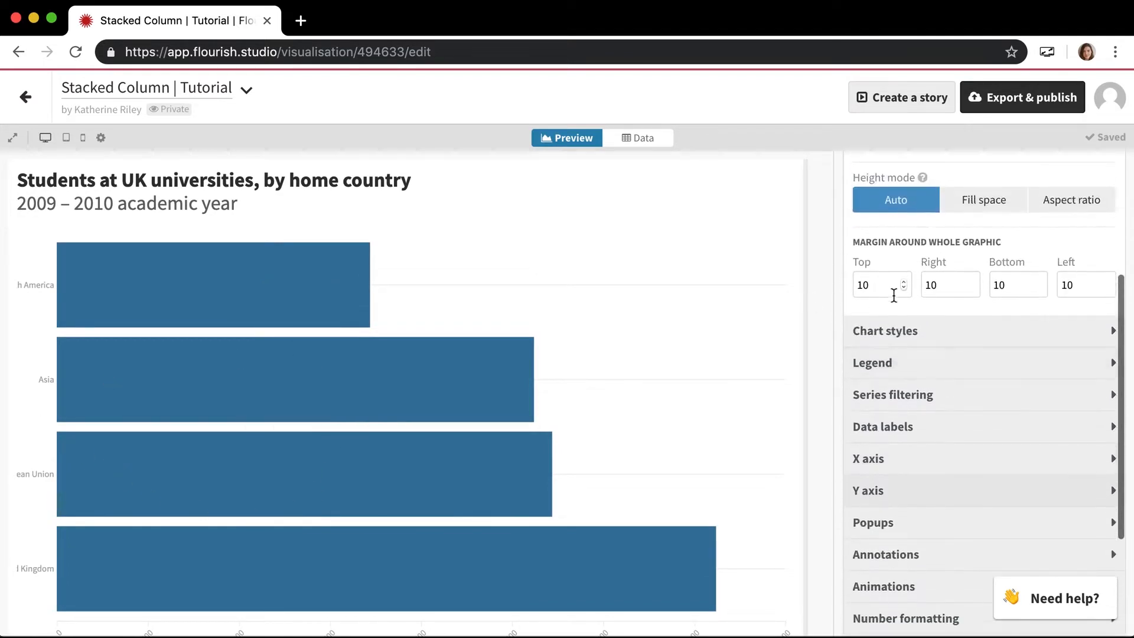
scroll(984, 314, up, 1)
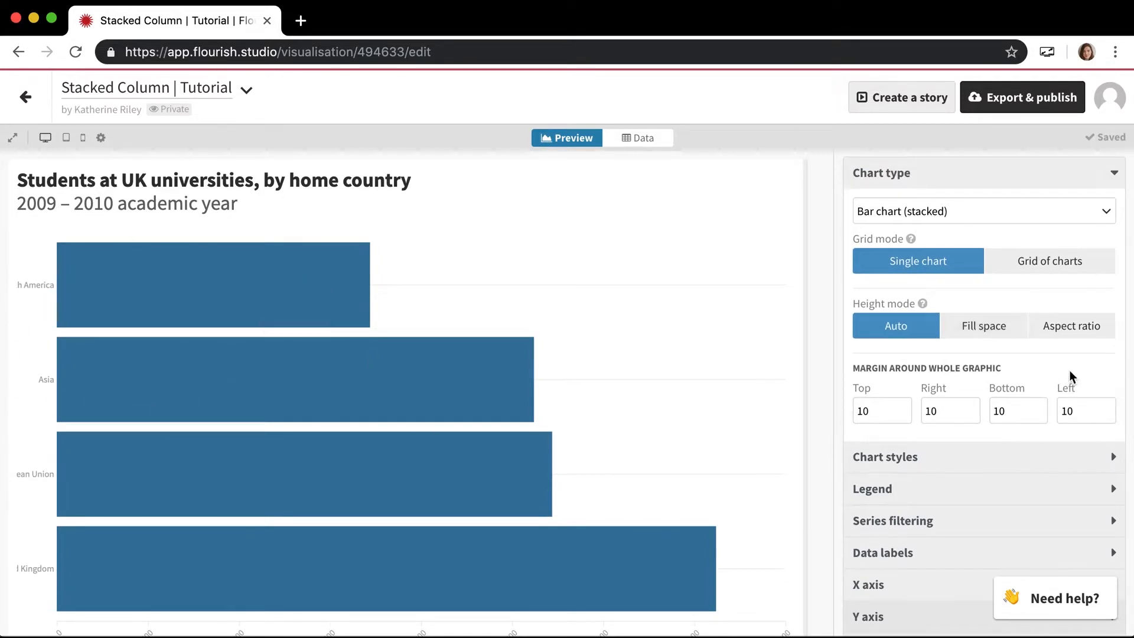
click(1077, 414)
key(BackSpace)
key(BackSpace)
text(50)
key(BackSpace)
key(BackSpace)
text(90)
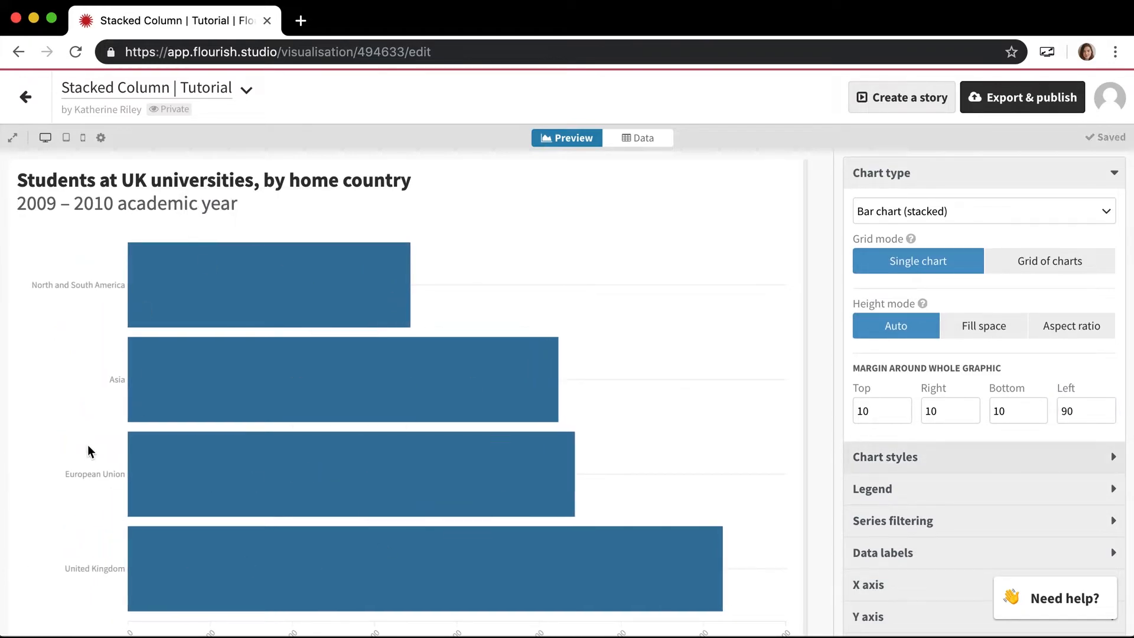
- Check the country labels across the whole chart and preview it at mobile width
scroll(52, 398, down, 2)
scroll(52, 398, up, 1)
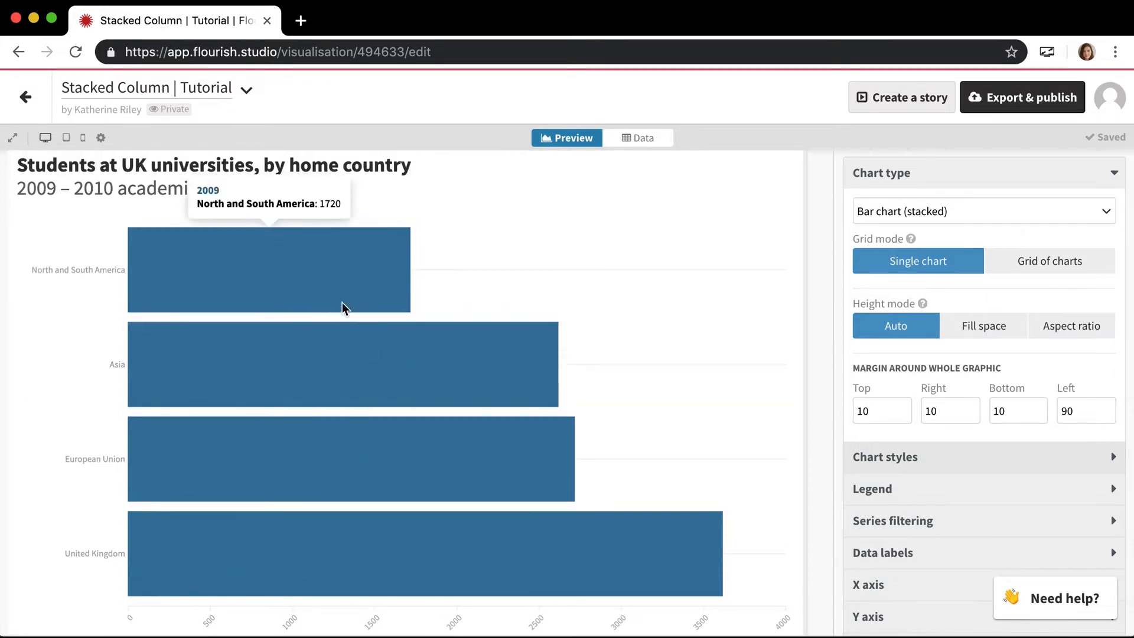
click(83, 138)
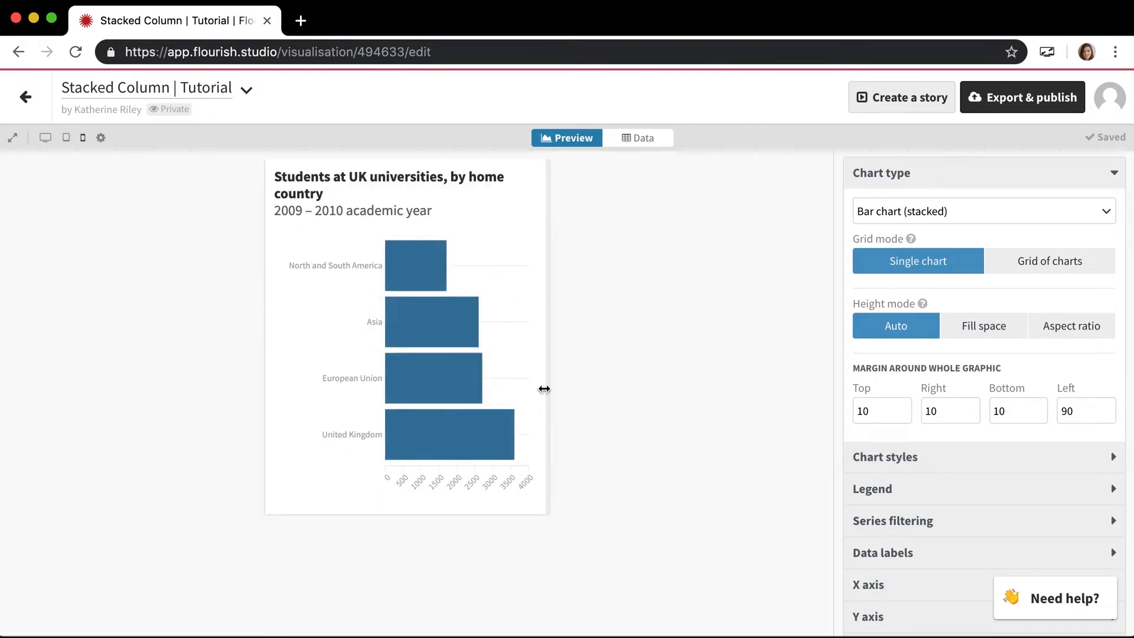
- Set the left margin around the whole graphic to 120
click(1100, 403)
key(BackSpace)
key(BackSpace)
text(120)
key(Return)
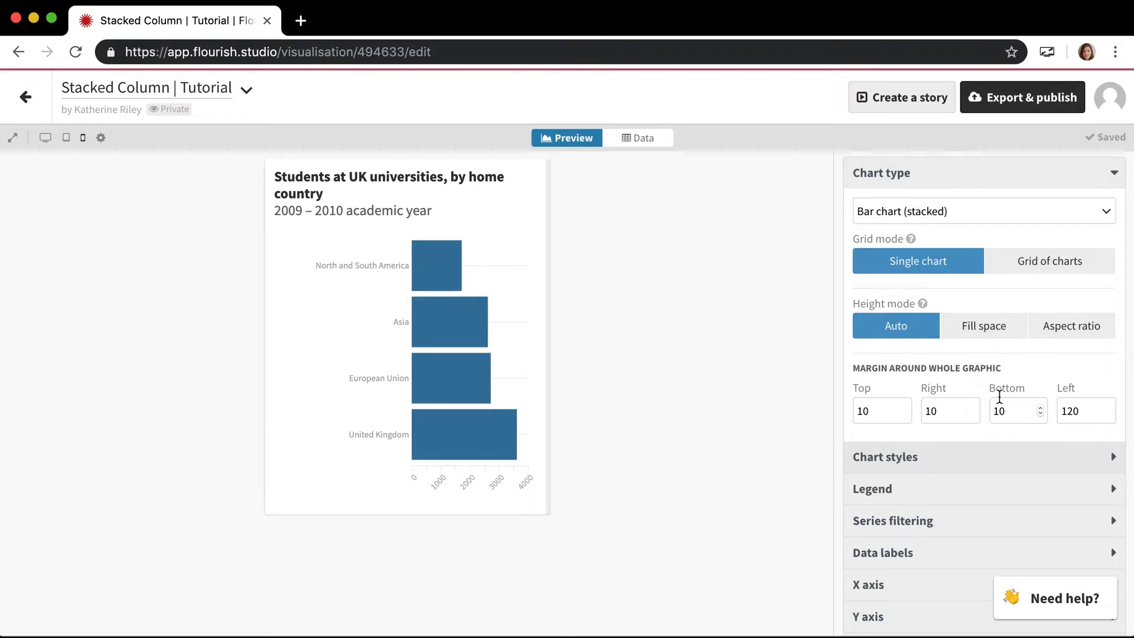
- Try the Fill space and Aspect ratio height modes and return the height mode to Auto
click(969, 331)
click(1049, 338)
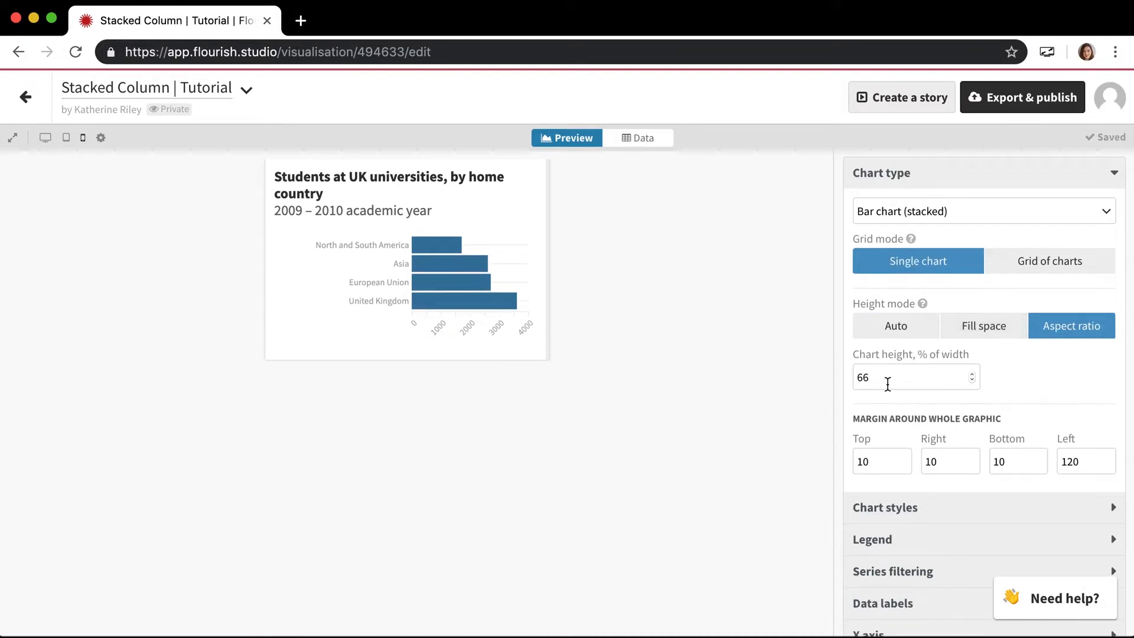
mouse_move(924, 305)
click(896, 331)
- Open the Layout settings and the maximum width value for editing
scroll(925, 461, down, 5)
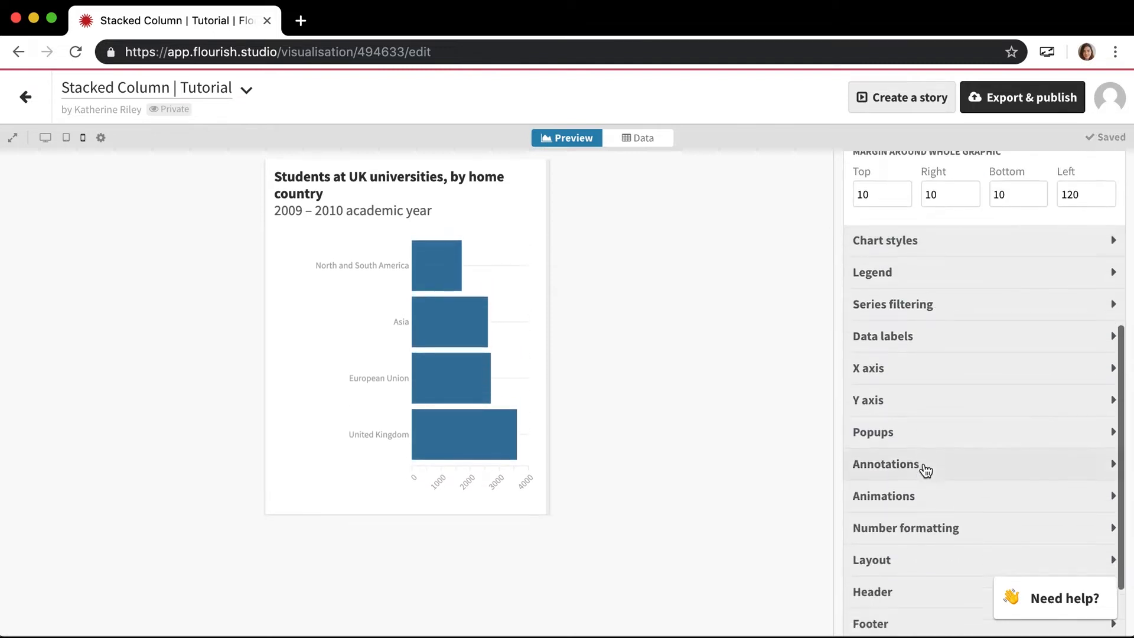
click(915, 474)
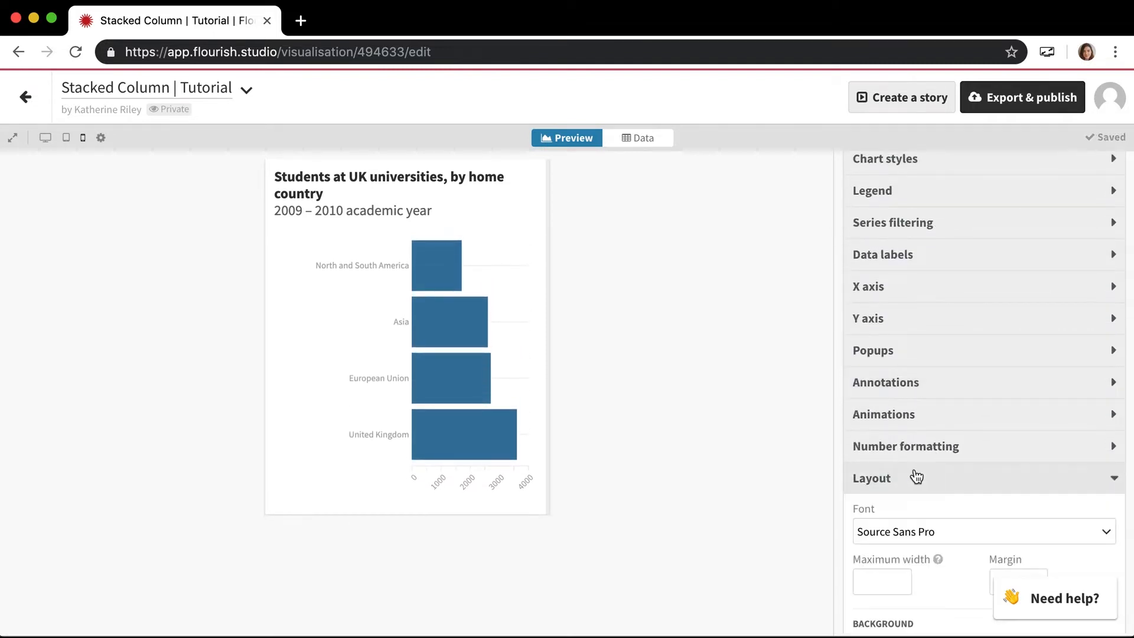
mouse_move(938, 435)
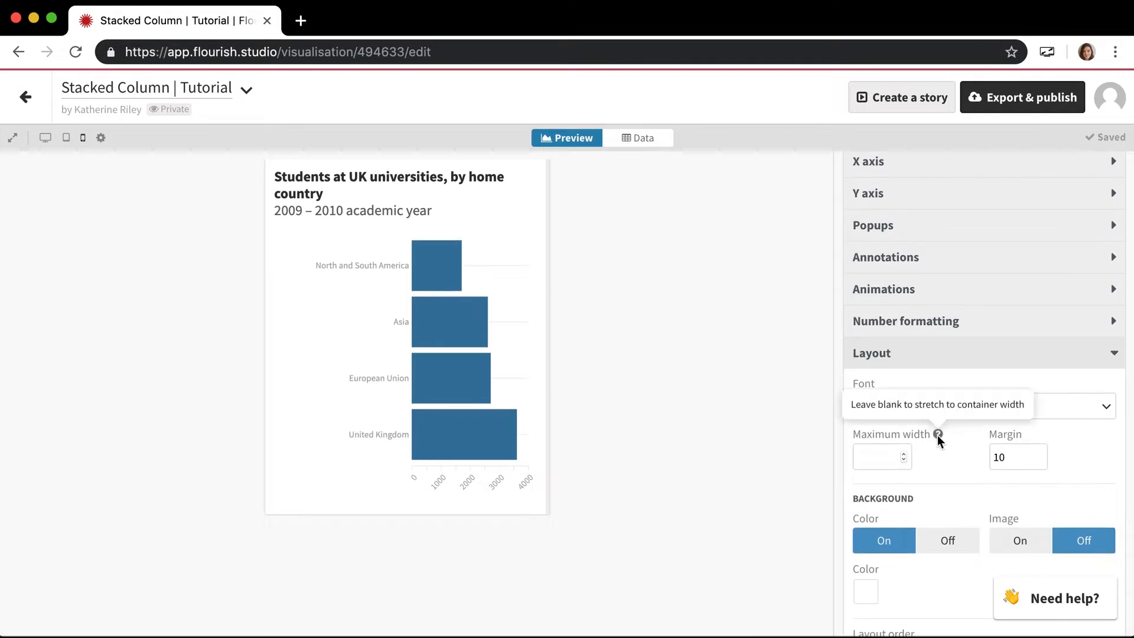
click(881, 458)
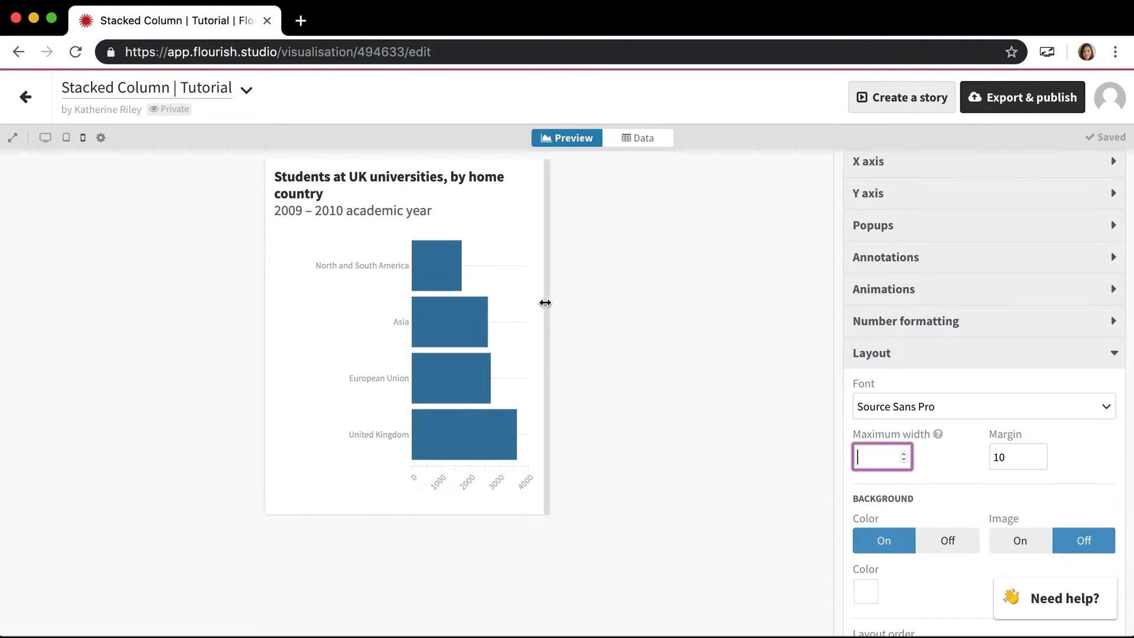
- Return the preview to desktop size and look over the stacked column chart of students by home country
click(45, 138)
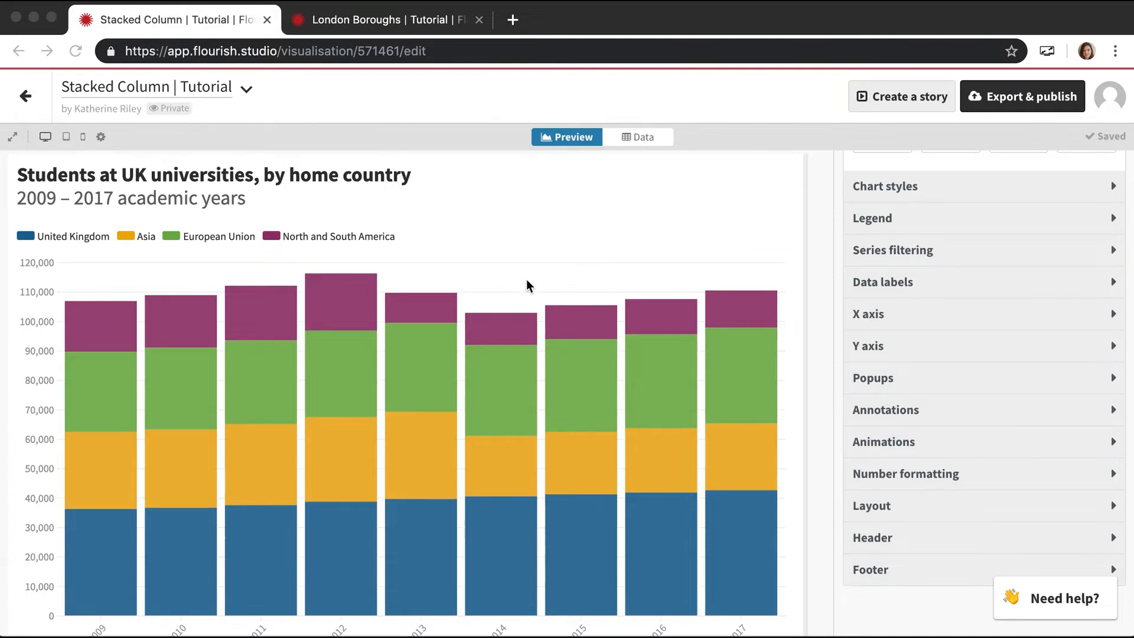
scroll(527, 281, down, 1)
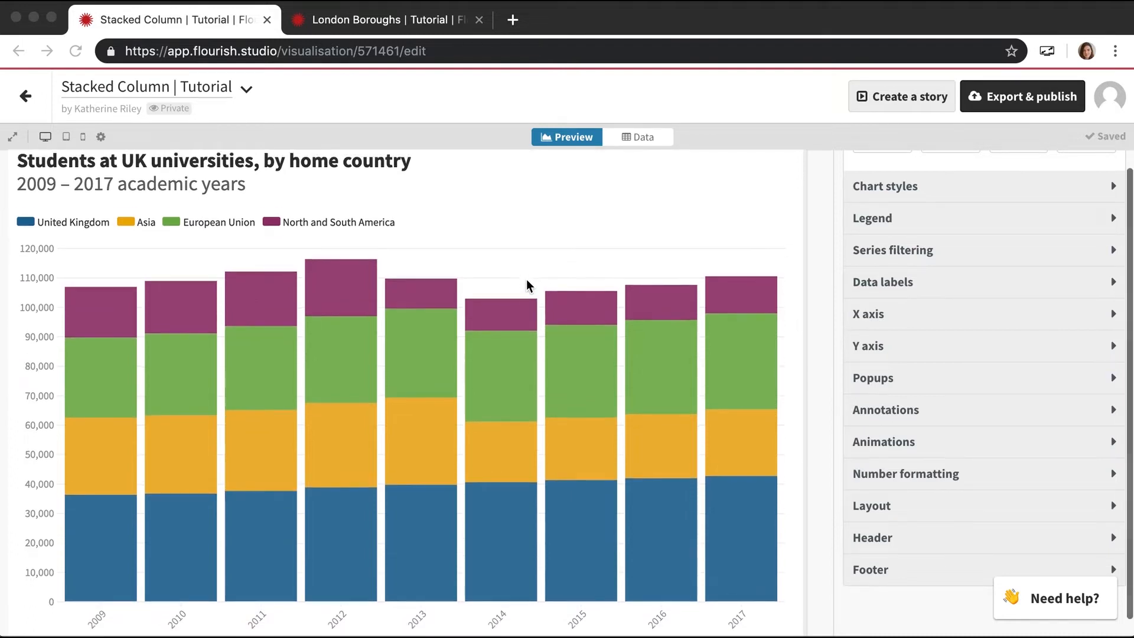
scroll(527, 280, up, 1)
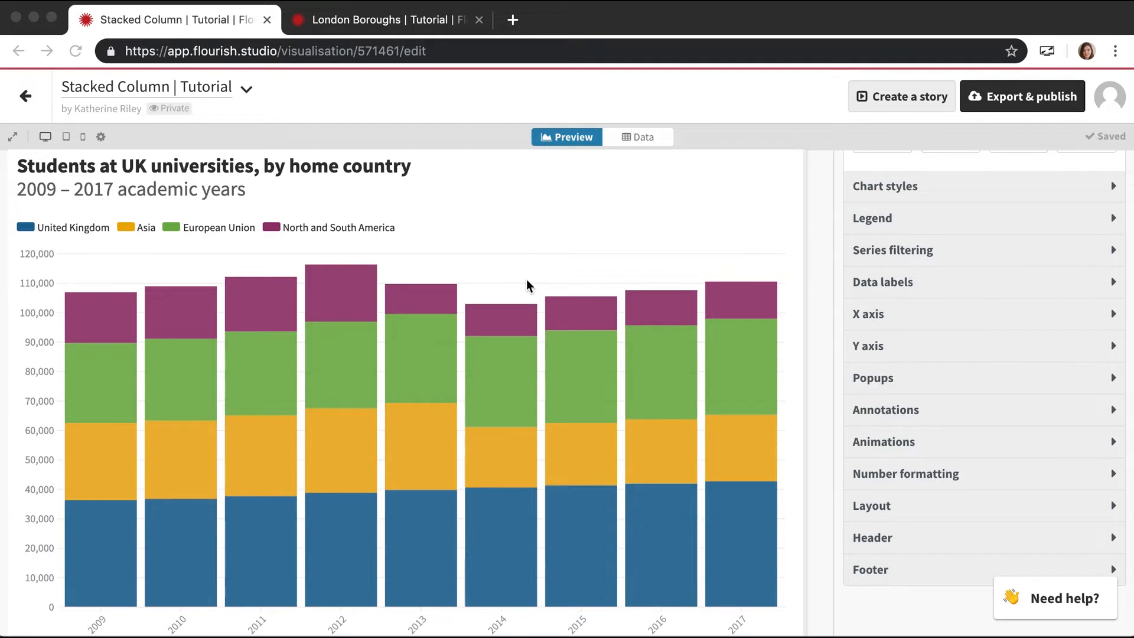
scroll(527, 262, up, 1)
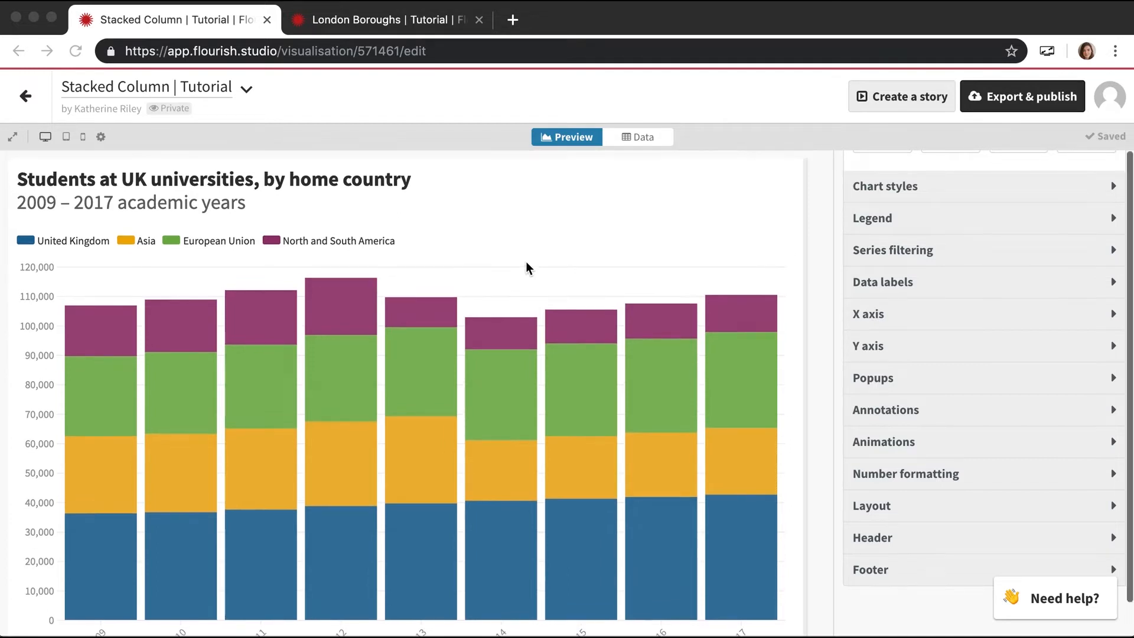
scroll(527, 263, down, 1)
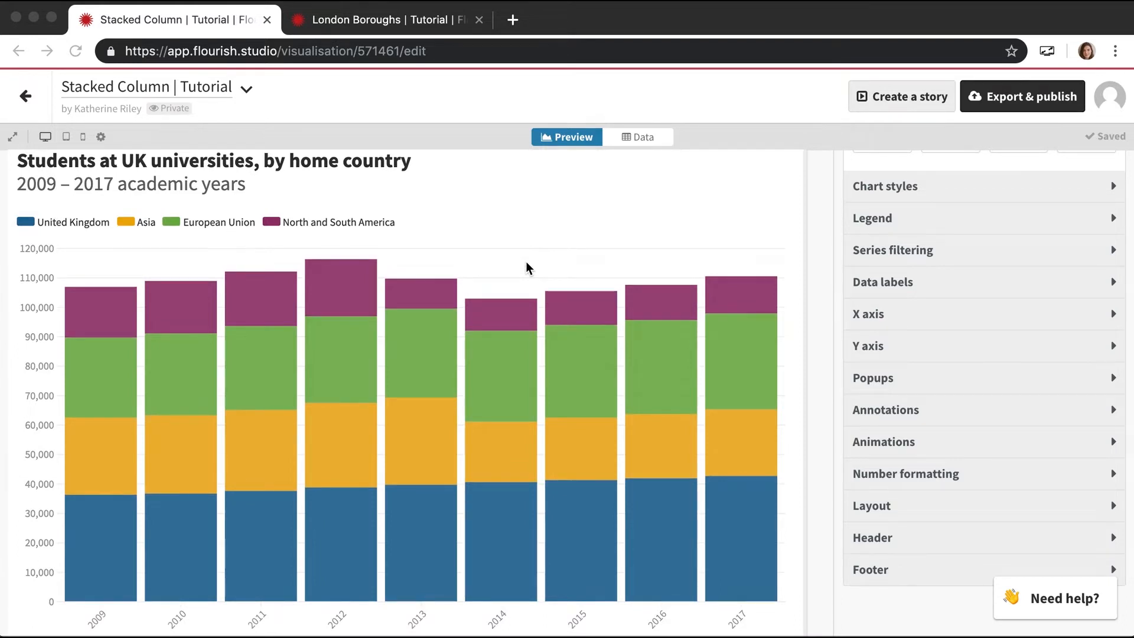
scroll(542, 252, up, 1)
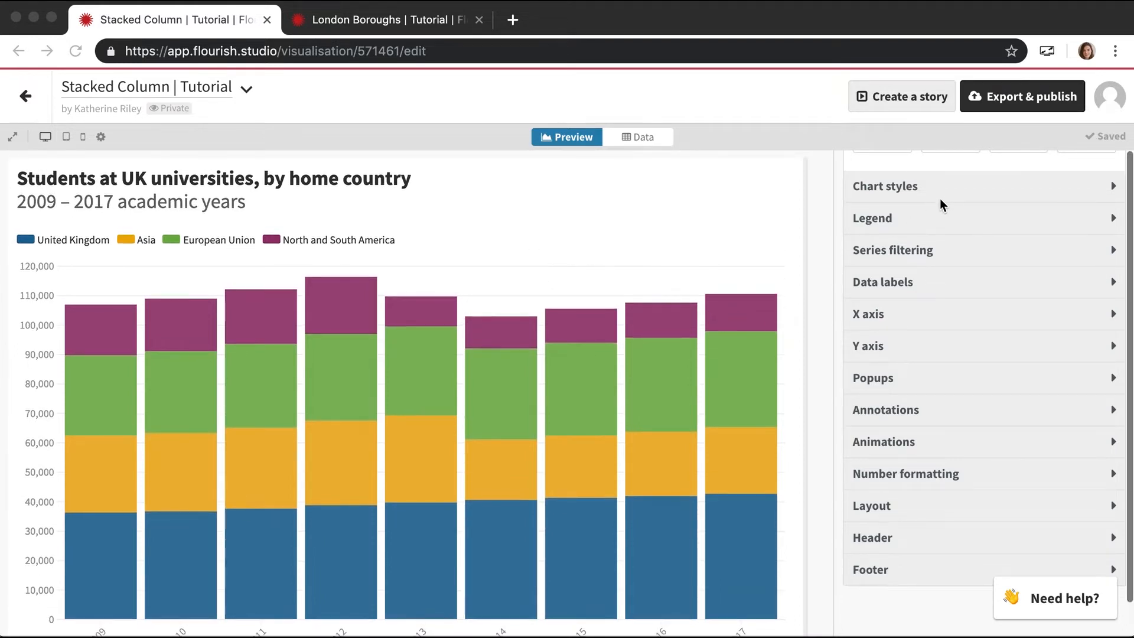
scroll(944, 197, up, 2)
scroll(946, 196, up, 5)
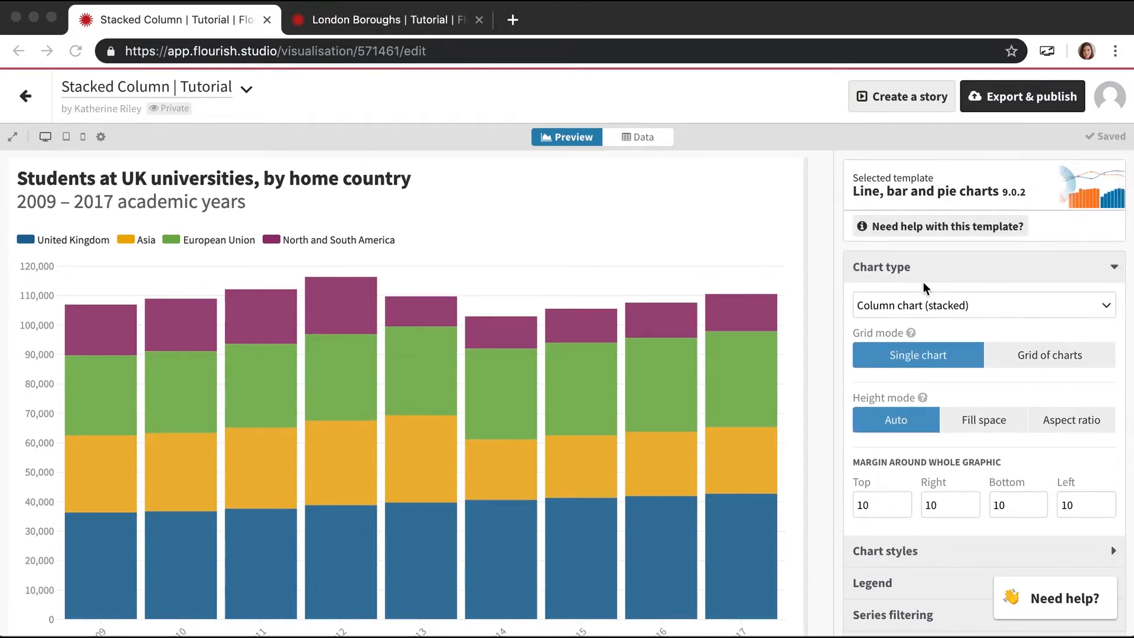
- Set the popup text size of the stacked column chart to 12 and check a column segment's popup
click(924, 275)
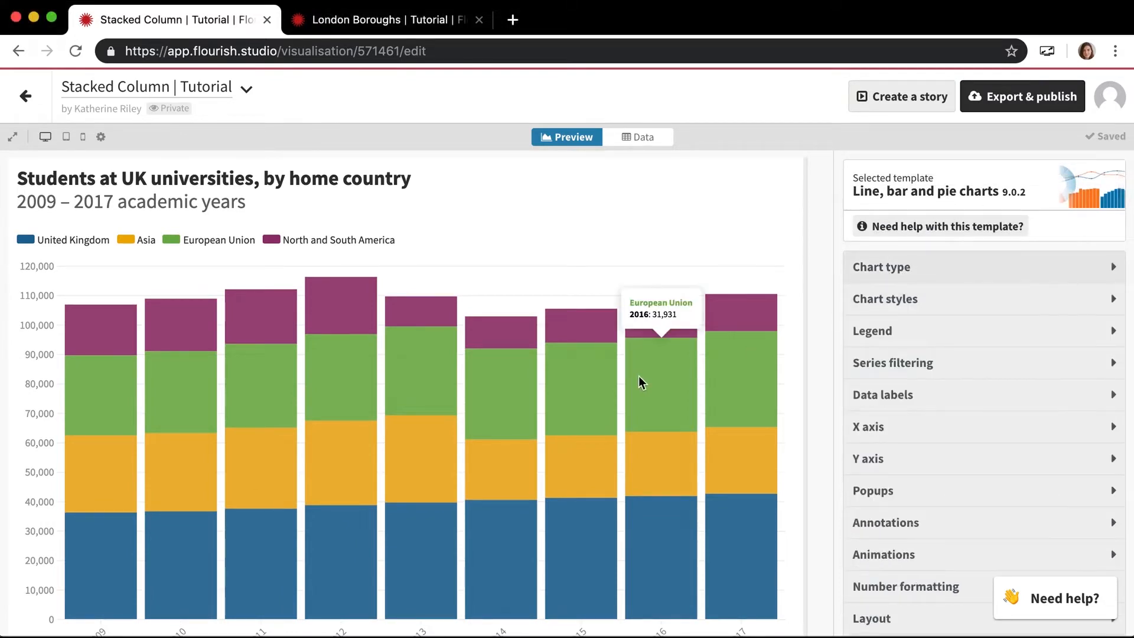
scroll(639, 377, down, 2)
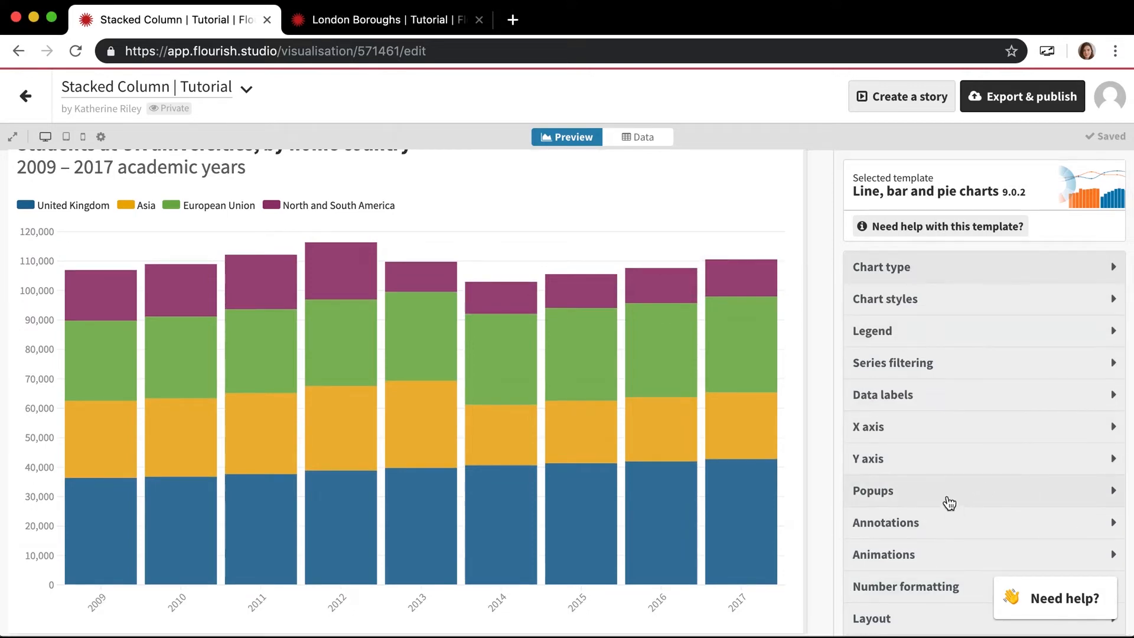
click(942, 499)
scroll(921, 491, down, 2)
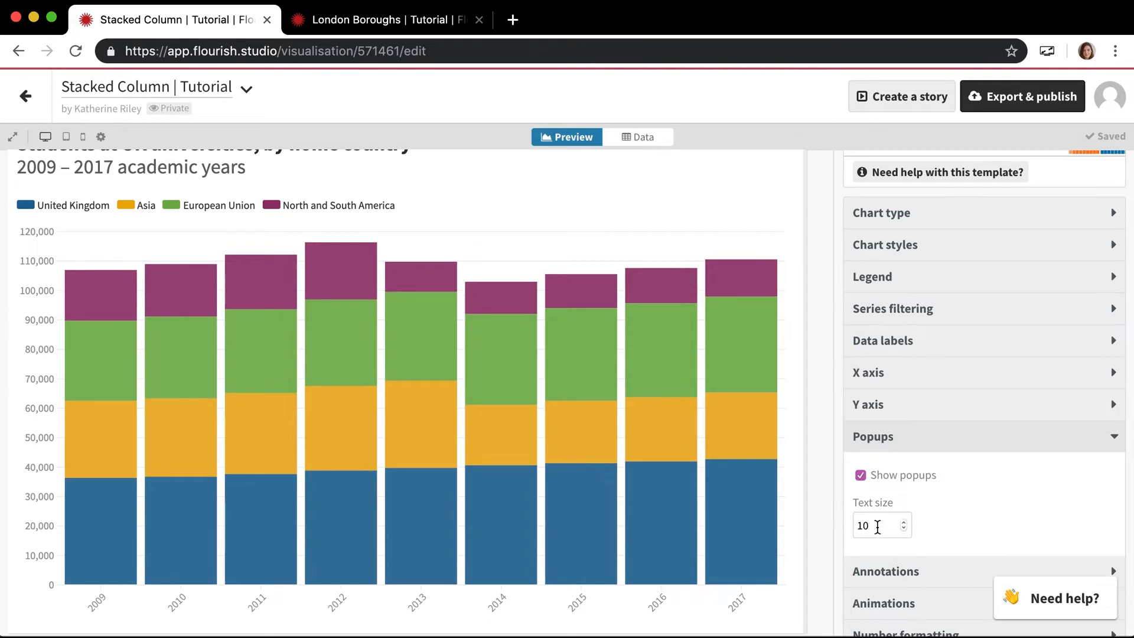
double_click(903, 523)
mouse_move(736, 421)
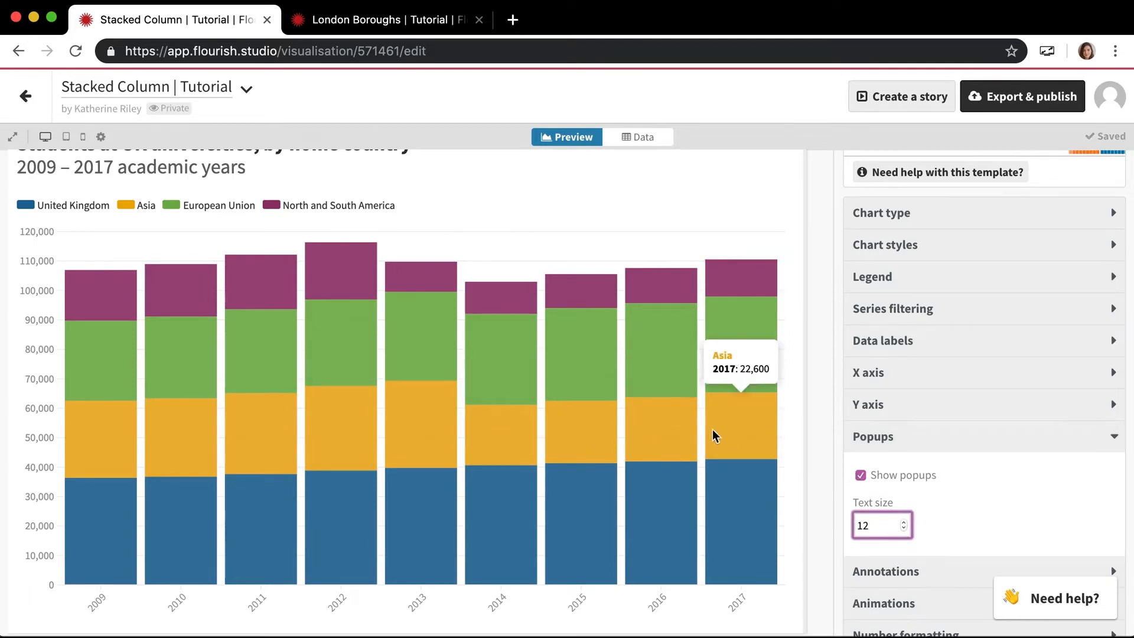
- Turn the column chart's popups off and on again, checking the popup on a column segment
click(861, 476)
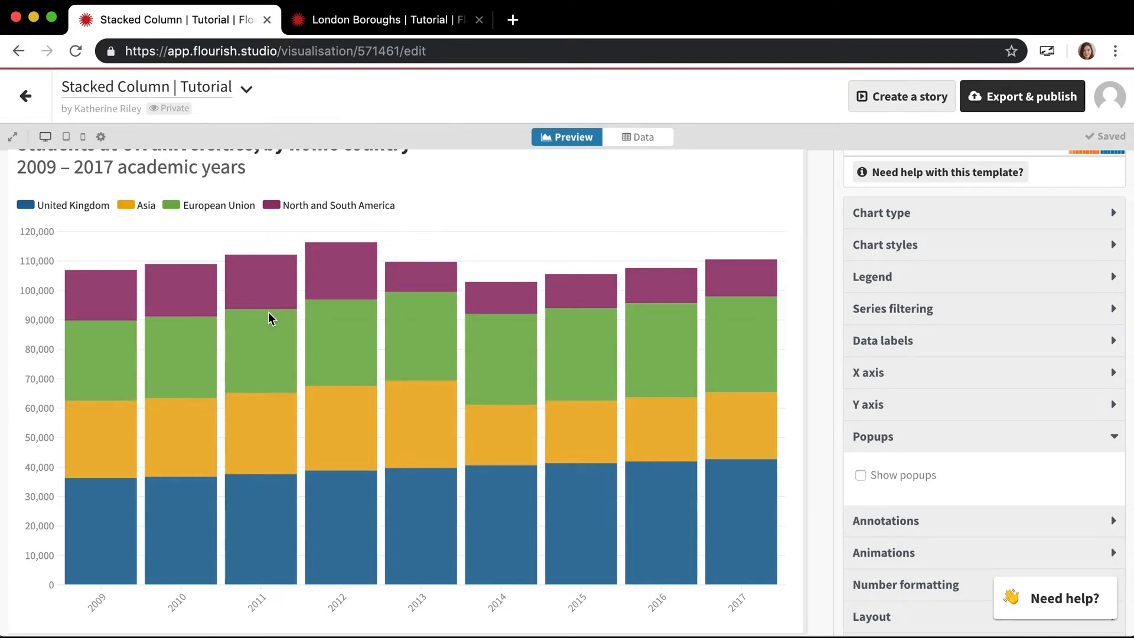
click(860, 475)
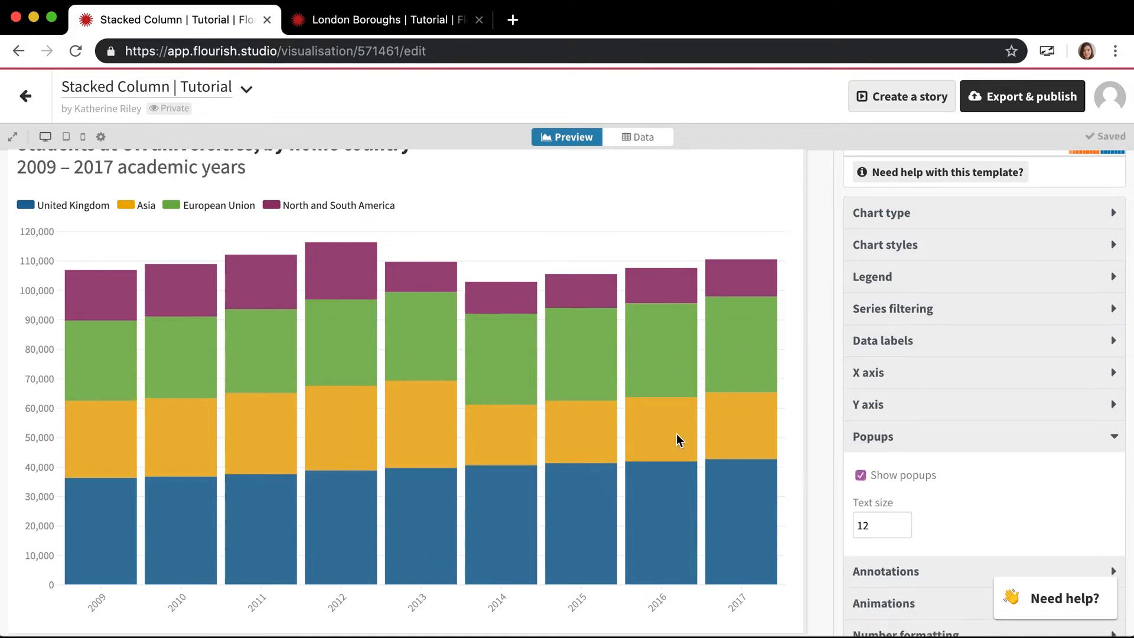
mouse_move(500, 409)
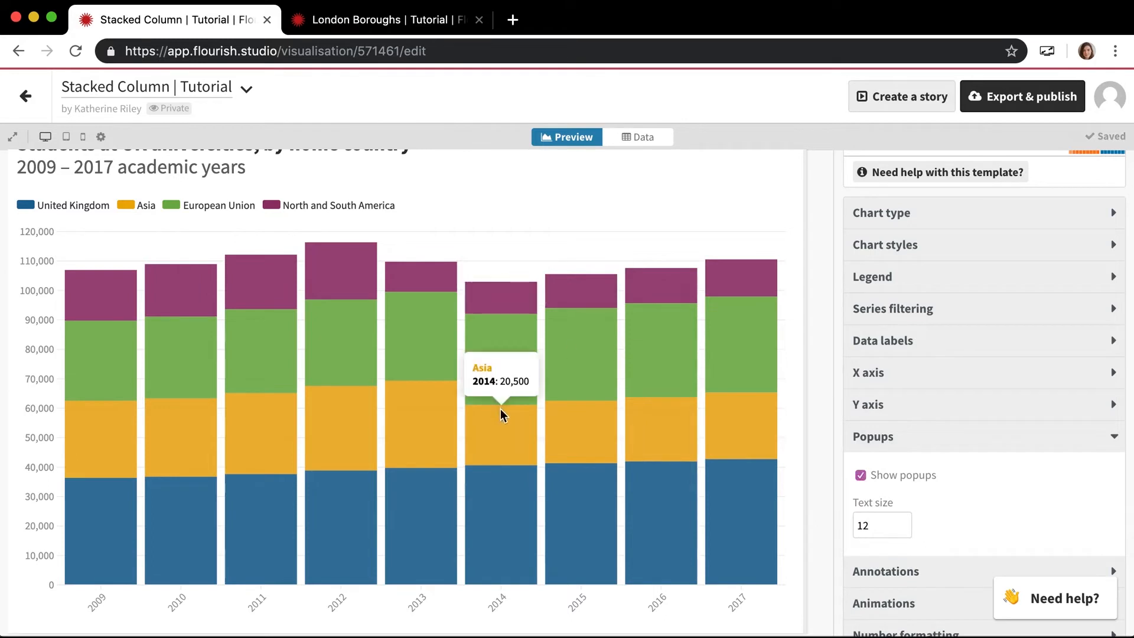
scroll(501, 408, up, 1)
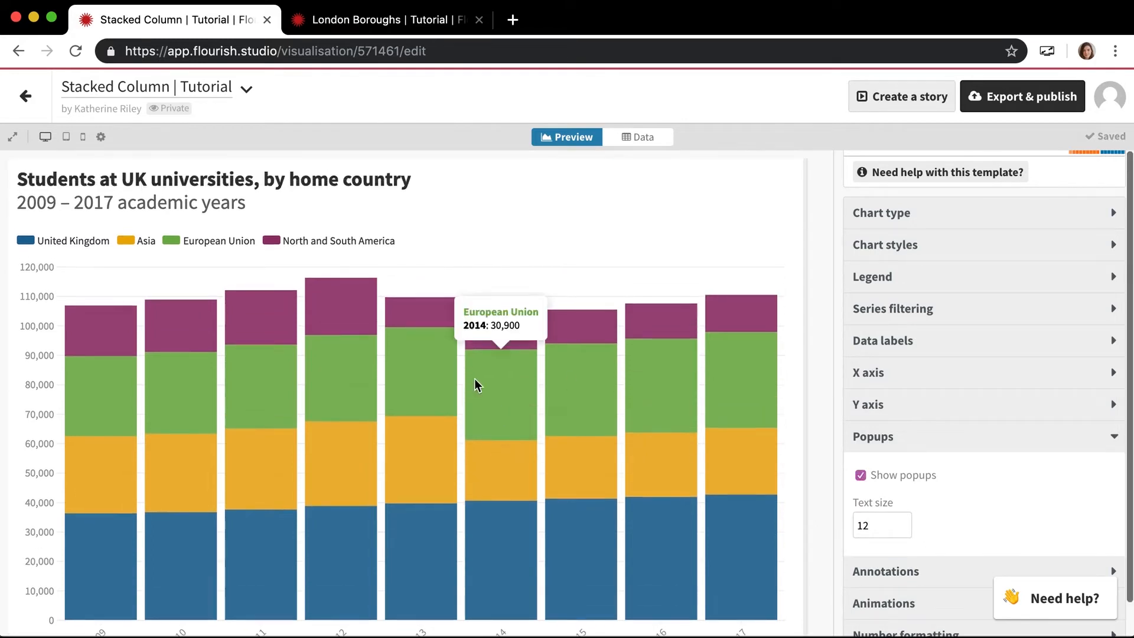
- Switch to the London Boroughs map project, collapse its Regions layer settings and inspect the popup of a borough
click(377, 22)
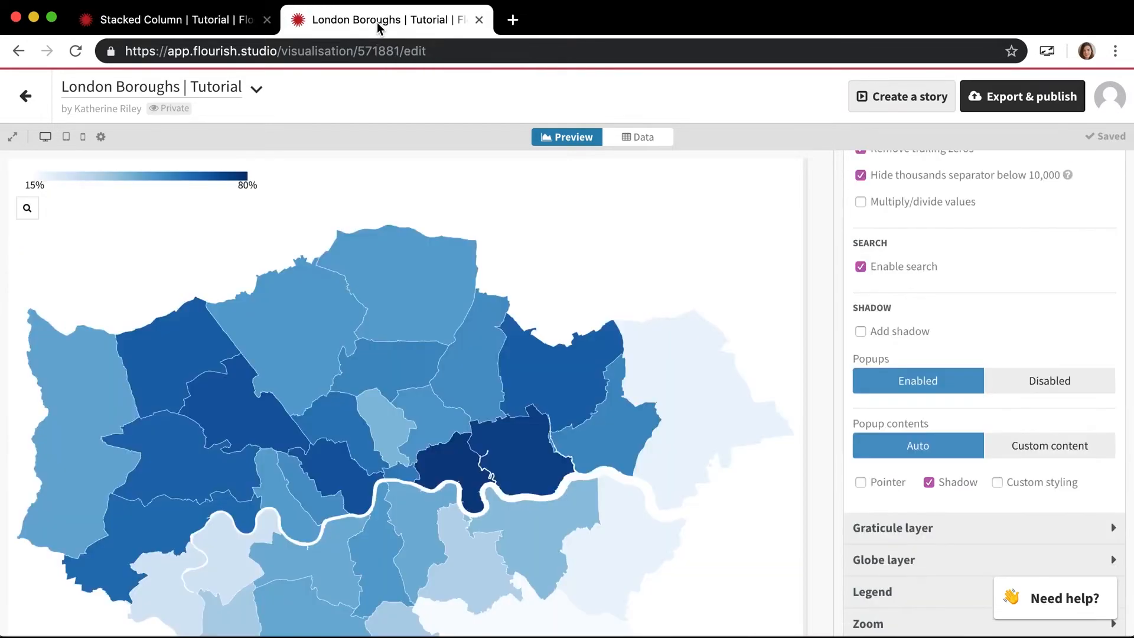
scroll(904, 293, up, 15)
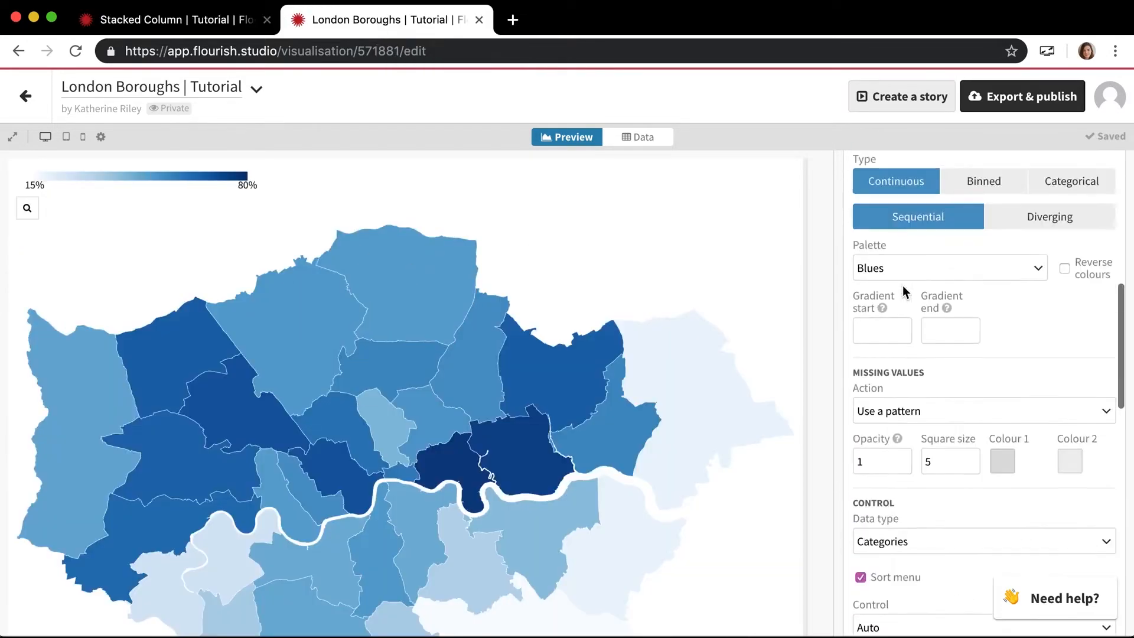
click(902, 331)
scroll(362, 346, down, 2)
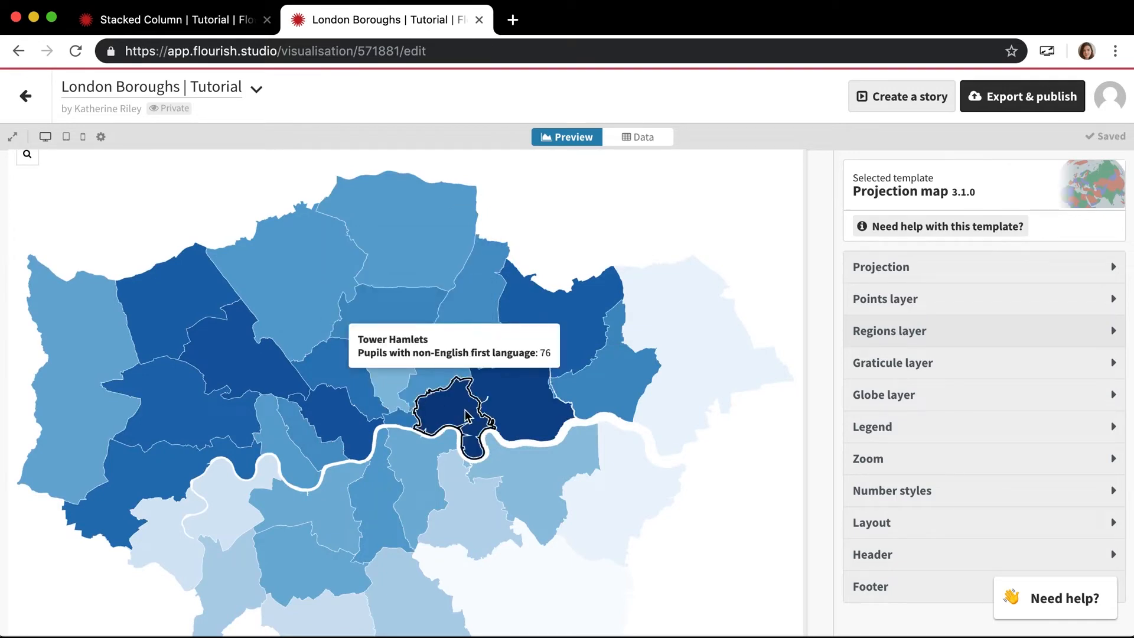
scroll(467, 415, up, 1)
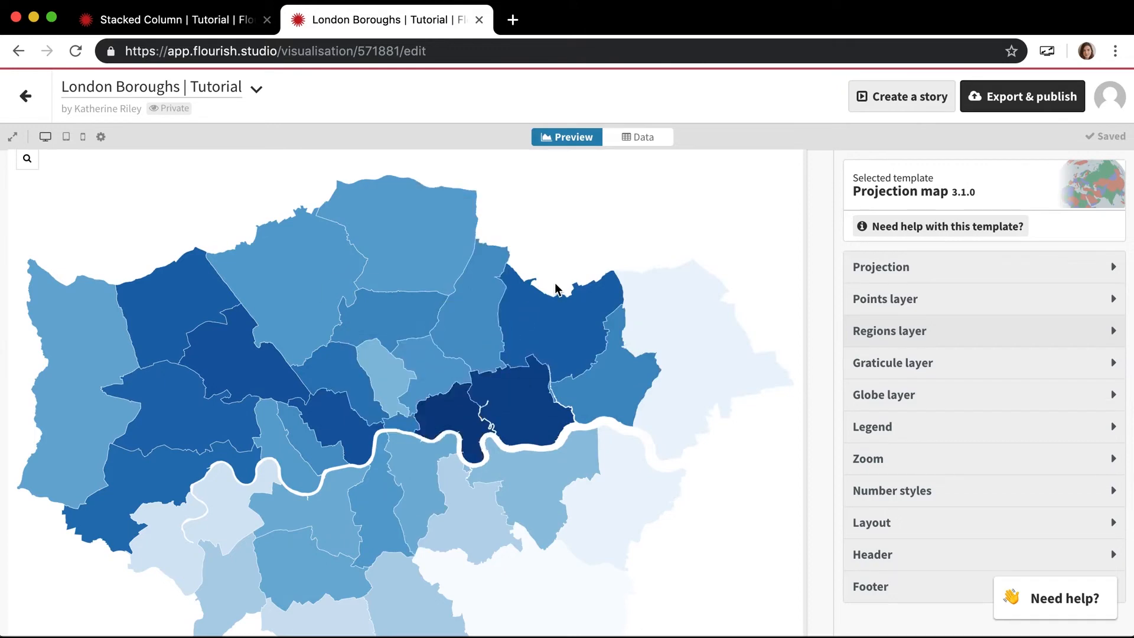
- Open the Regions layer settings at the popup options
click(955, 339)
scroll(945, 441, down, 10)
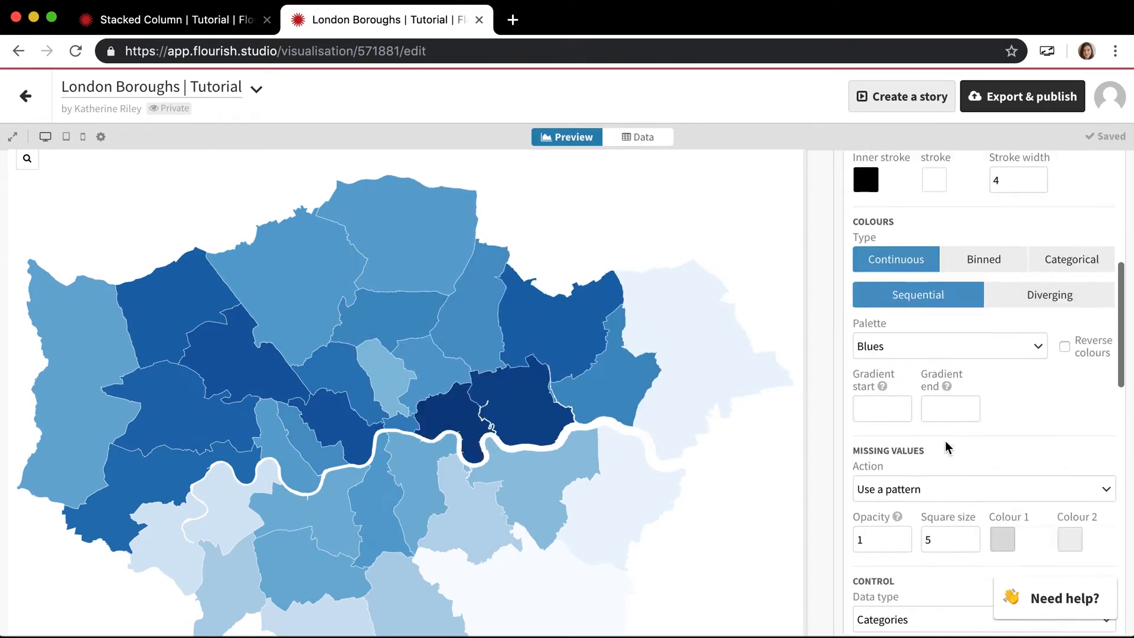
scroll(945, 441, down, 5)
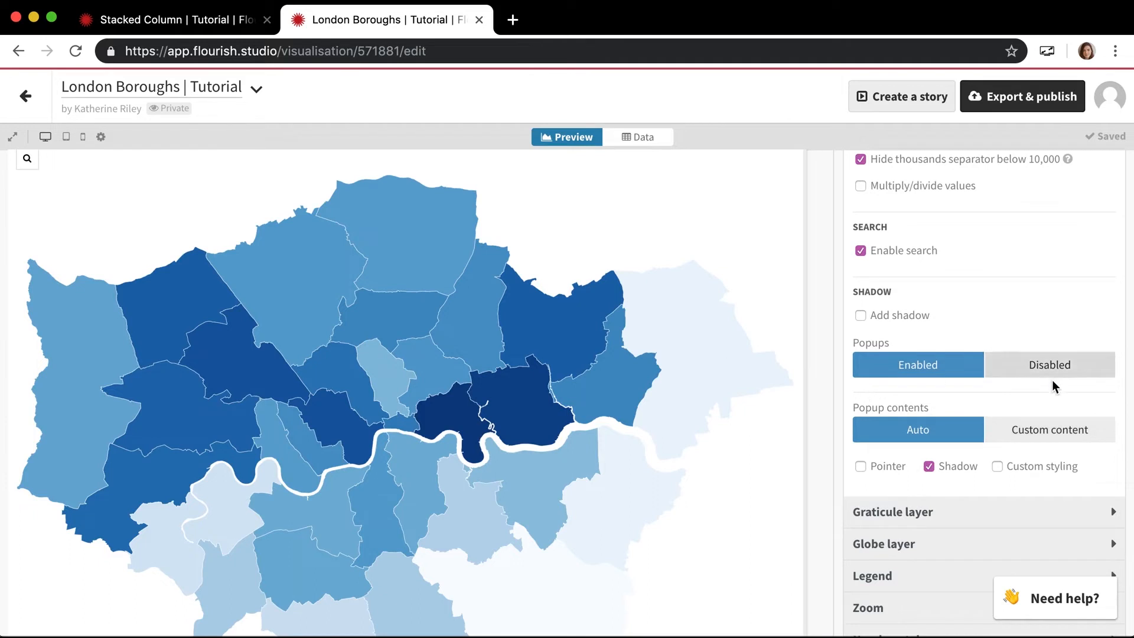
- Try disabling the region popups and set them back to Enabled
mouse_move(471, 353)
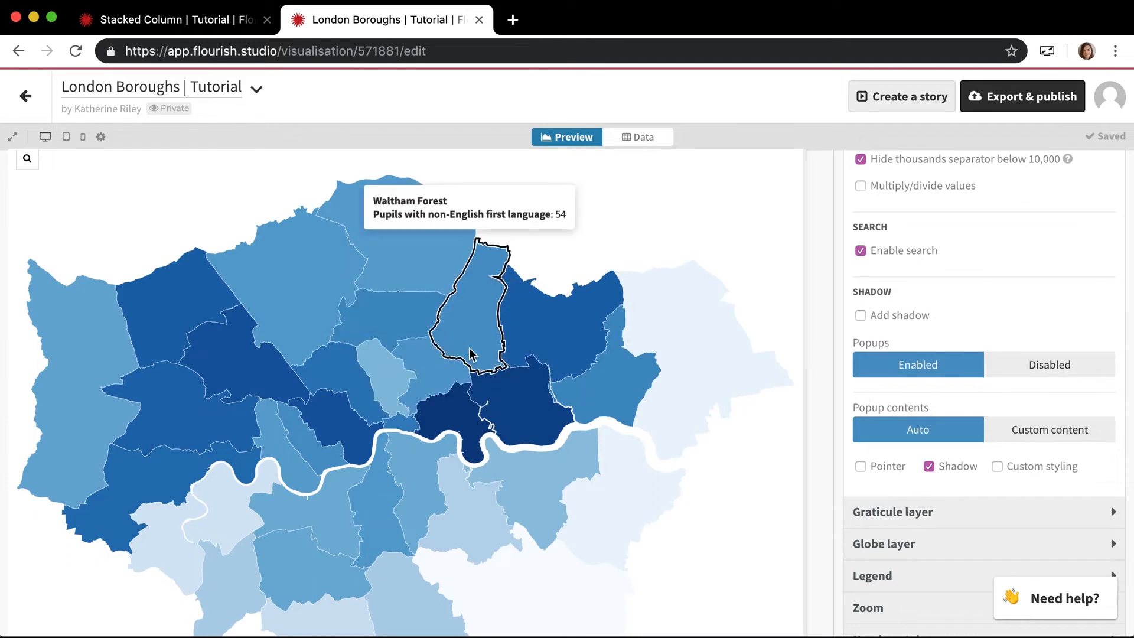
click(1035, 367)
click(937, 367)
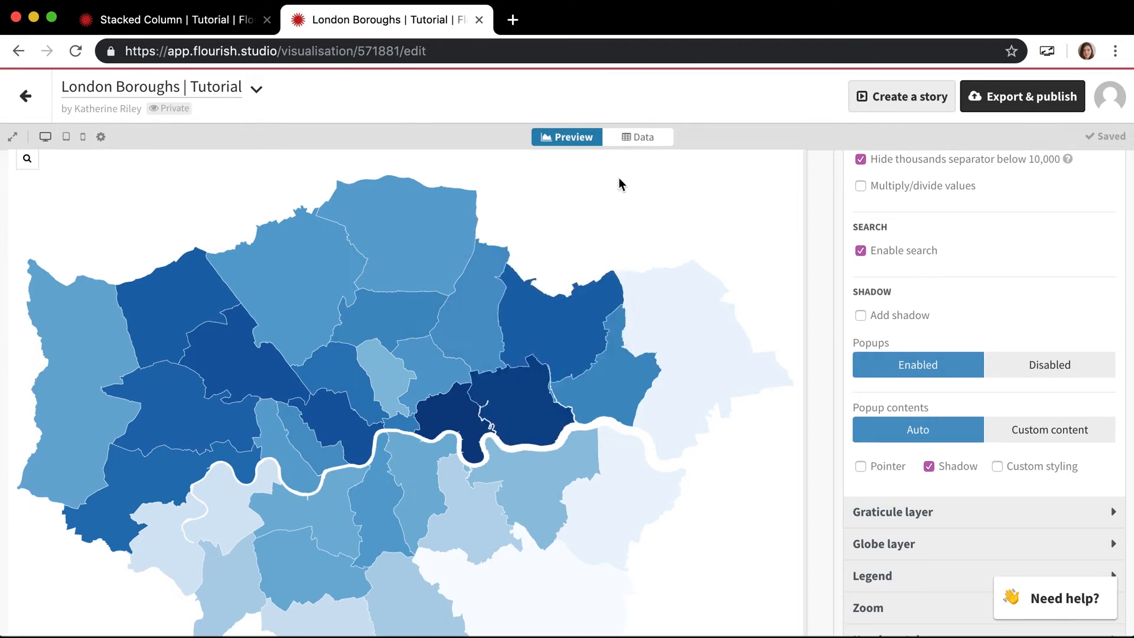
- Examine which columns of the Regions data supply the popup name and value, and return to the map preview
click(639, 139)
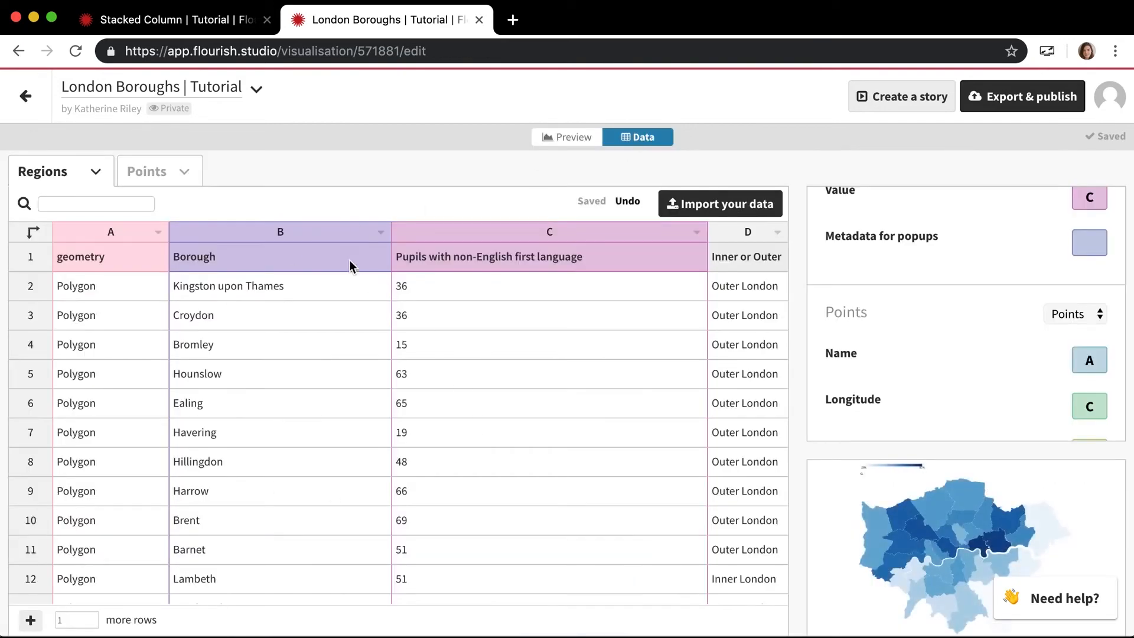
scroll(907, 297, up, 4)
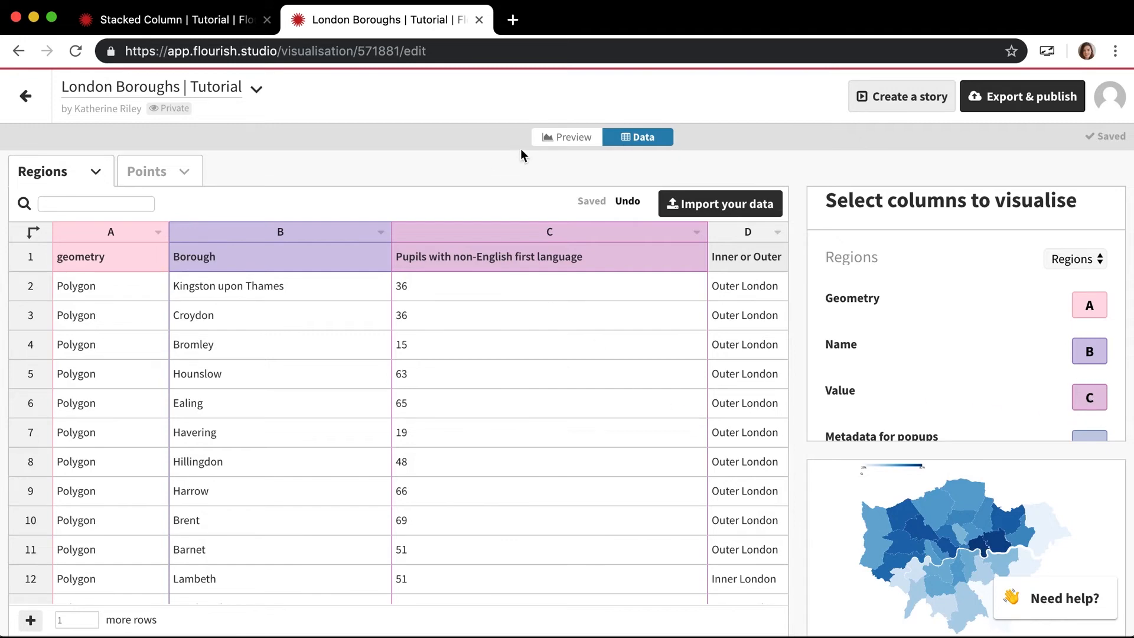
click(584, 137)
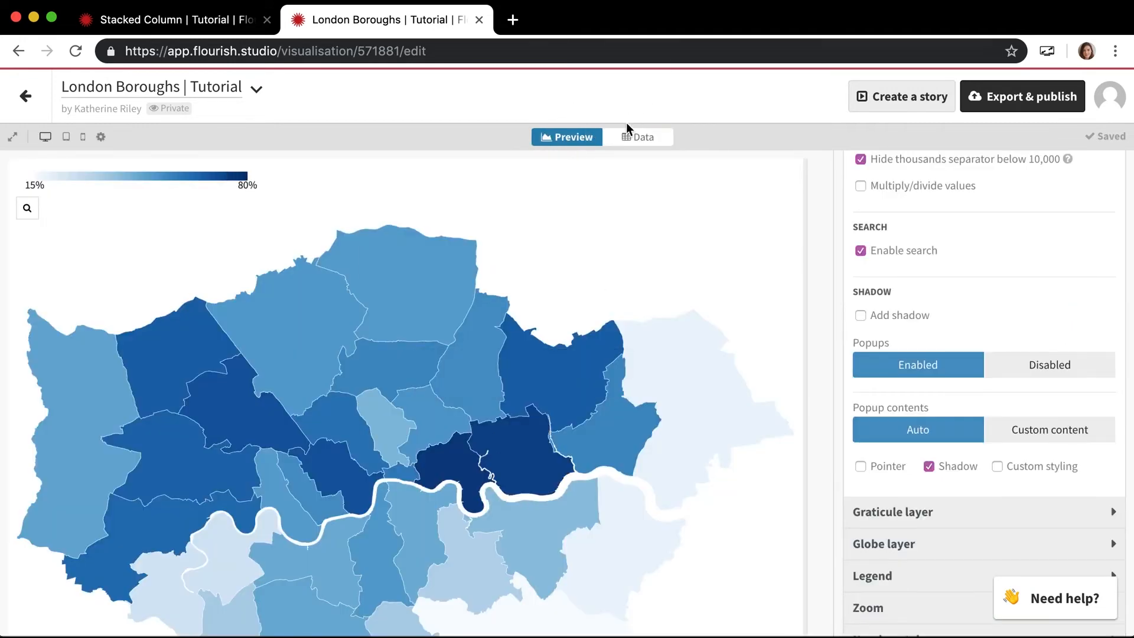
- Assign column D, Inner or Outer, as the Metadata for popups of the Regions data and preview the map
click(628, 137)
scroll(961, 358, down, 1)
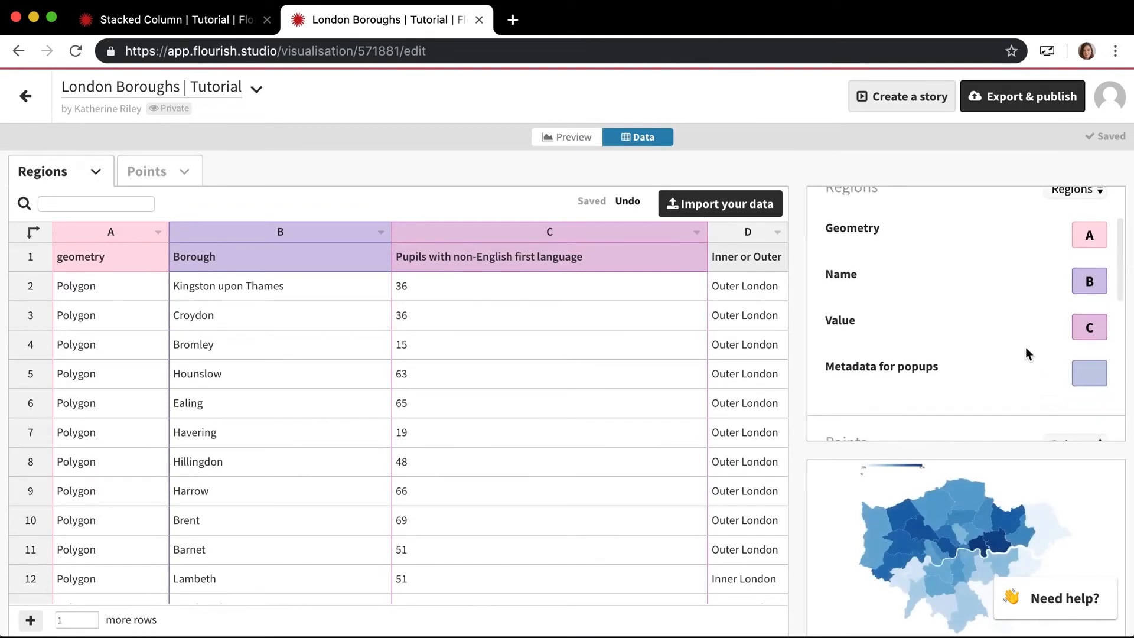
scroll(949, 368, up, 2)
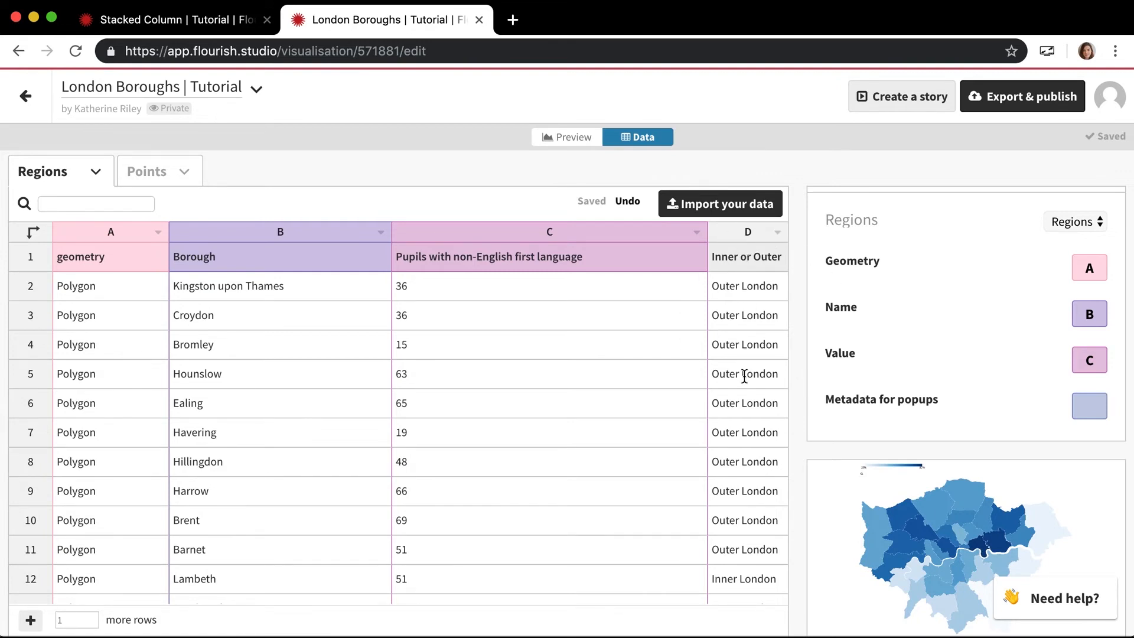
click(1103, 407)
text(D)
scroll(1099, 408, down, 3)
click(569, 144)
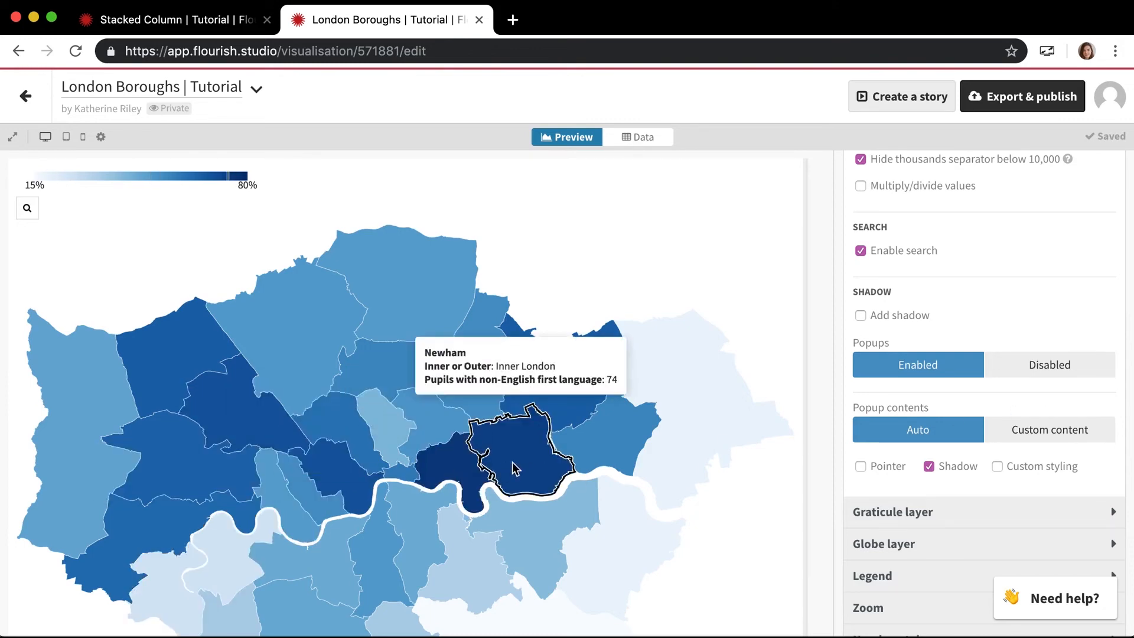
- Try the Custom content option for the region popups and return the popup contents to Auto
click(1042, 437)
click(953, 484)
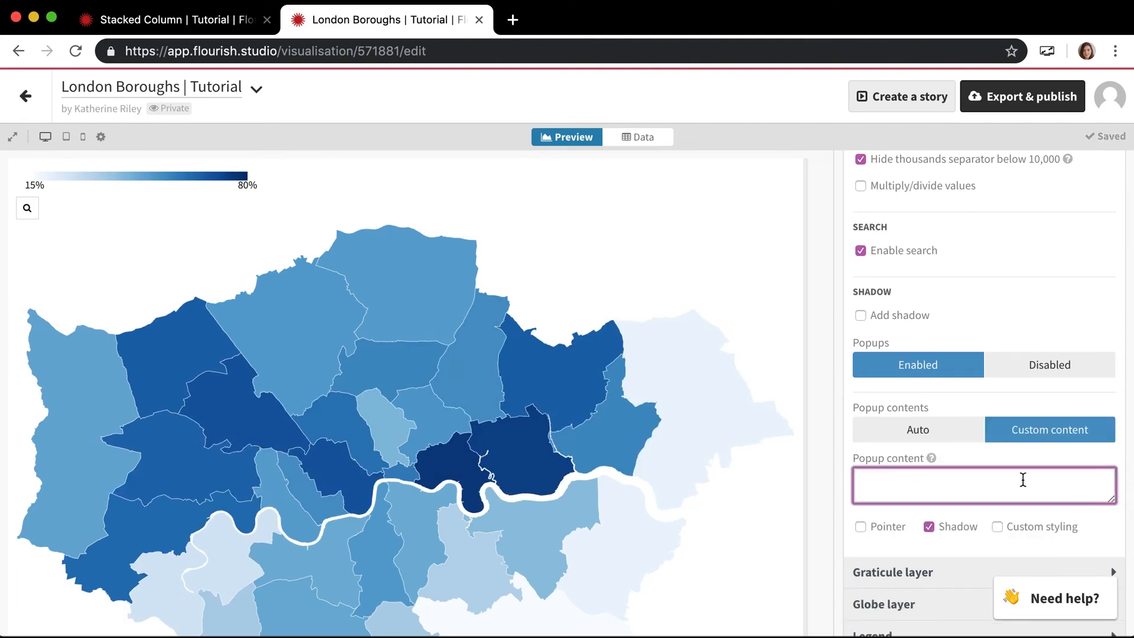
click(913, 436)
mouse_move(624, 444)
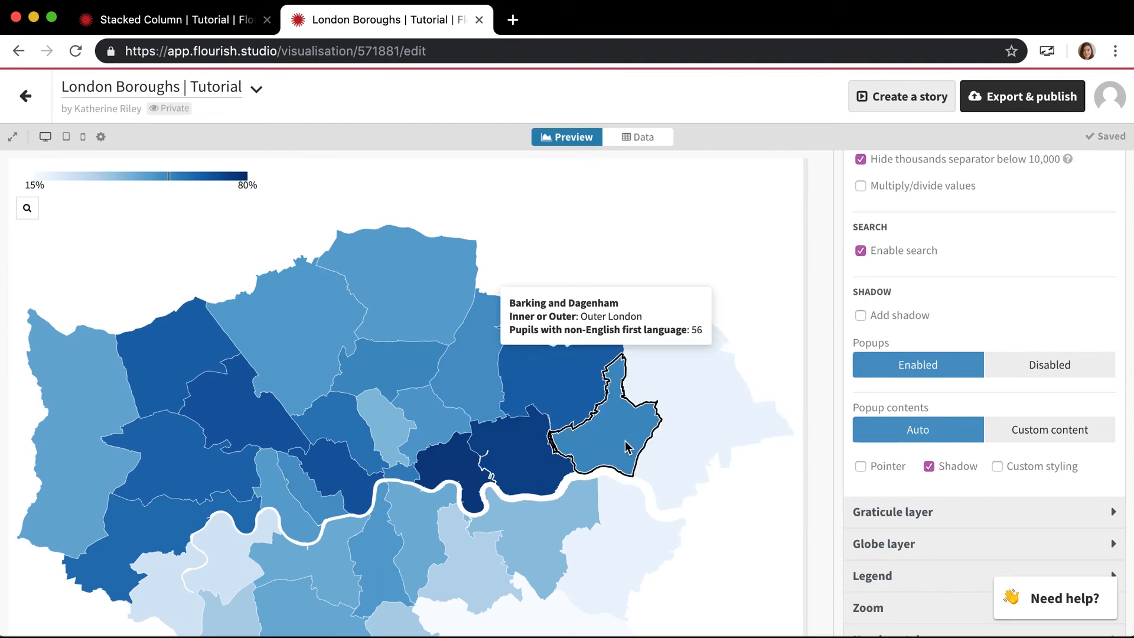
- Set the region popup contents to Custom content and open the popup content field for editing
click(1049, 437)
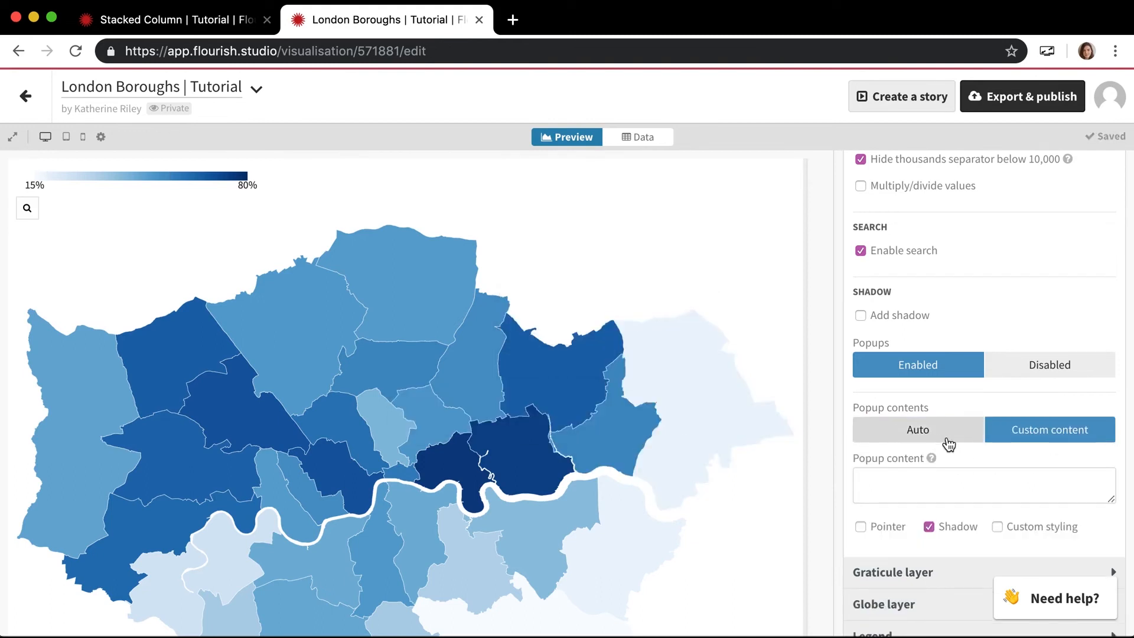
click(996, 489)
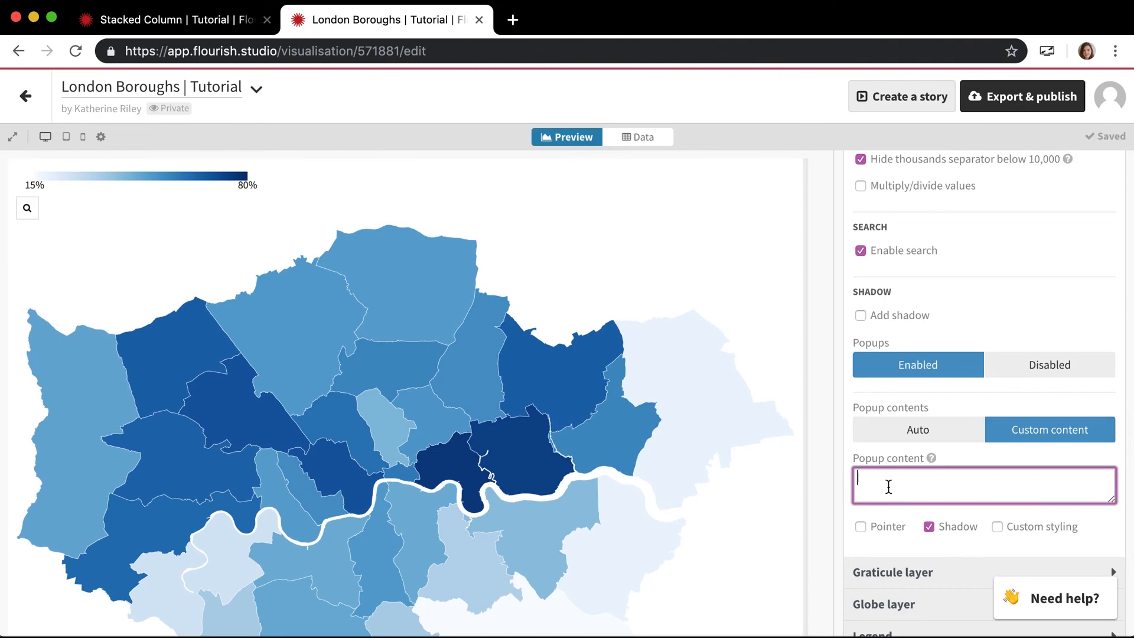
text(<h1>{{Borough}}<h1>)
- Enter <h1>{{Borough}}<h1> as the custom popup content so each popup shows the borough name as a heading
key(Tab)
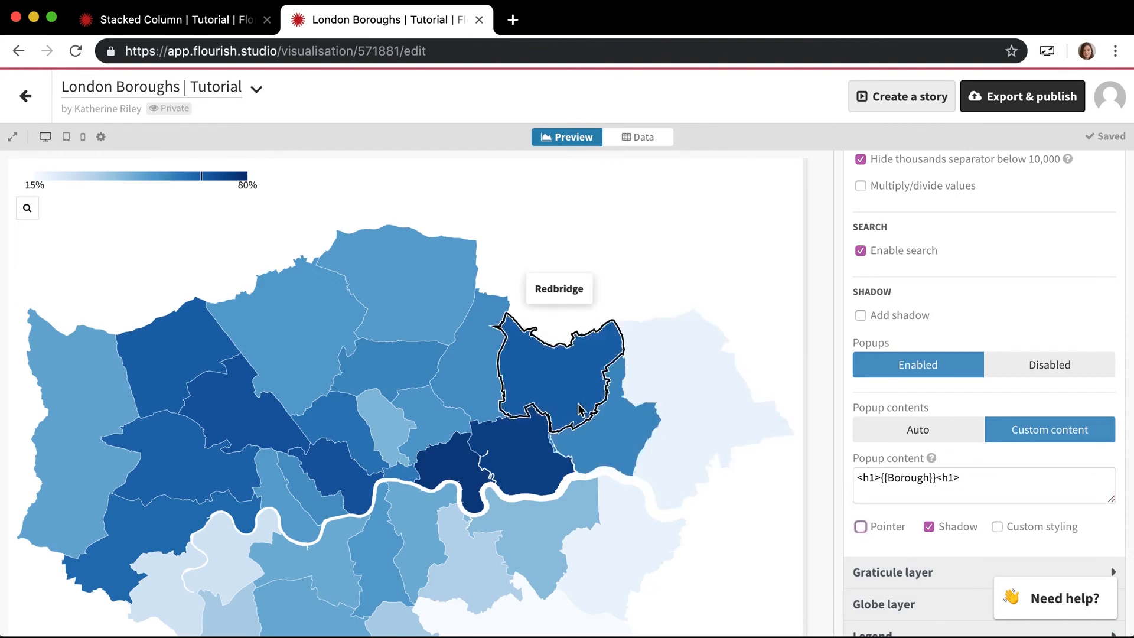
- Add a second line to the custom popup content reading <h1>Type of Borough: {{Inner or Outer}}</h1>
click(980, 485)
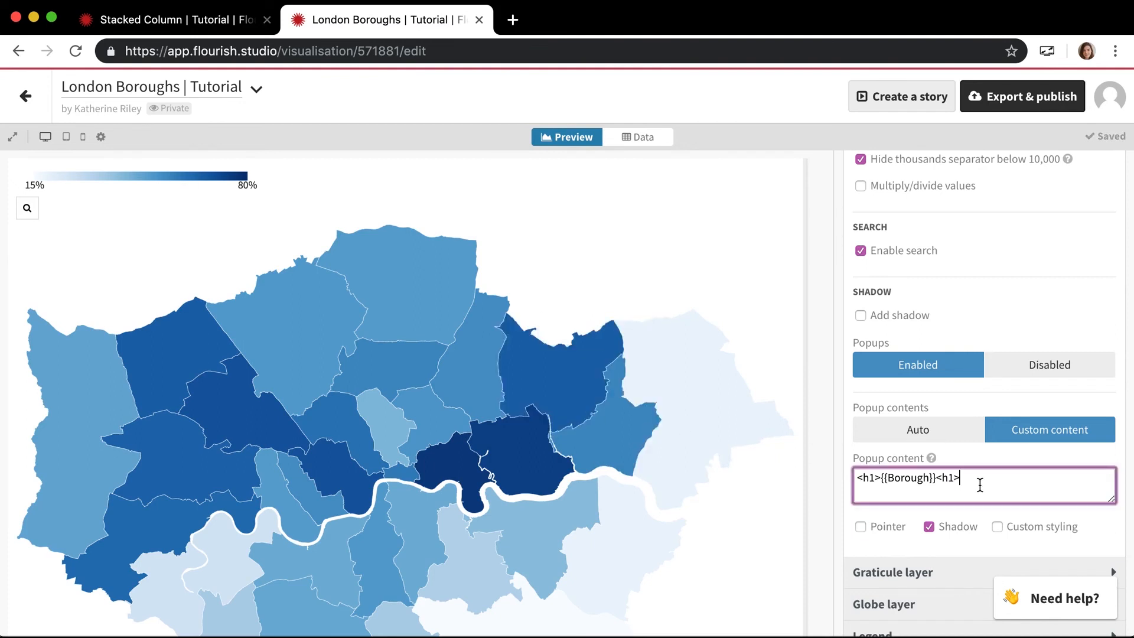
key(Return)
text(<)
text(h1>)
text(Inner)
key(BackSpace)
key(BackSpace)
key(BackSpace)
key(BackSpace)
key(BackSpace)
key(BackSpace)
text(Typoe)
key(BackSpace)
key(BackSpace)
key(BackSpace)
key(BackSpace)
text(pe of b)
key(BackSpace)
text(Borough: {{)
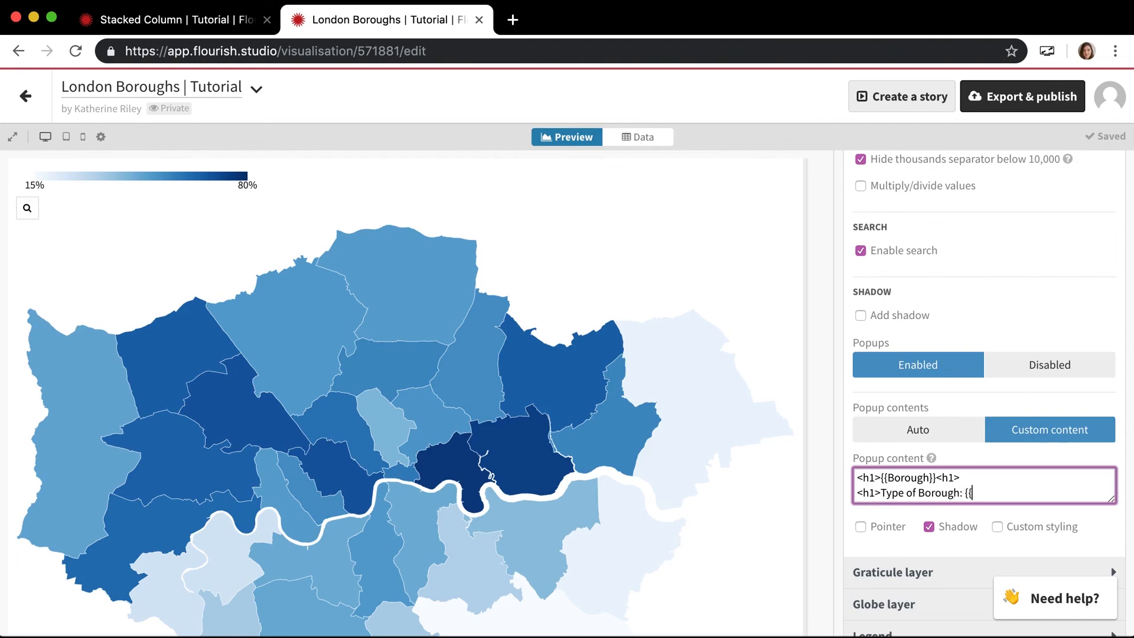
text(Inner or Outer}}</h1>)
key(Tab)
- Check the custom popups on several boroughs across the map, including Redbridge, Enfield, Ealing, Tower Hamlets and Havering
mouse_move(520, 392)
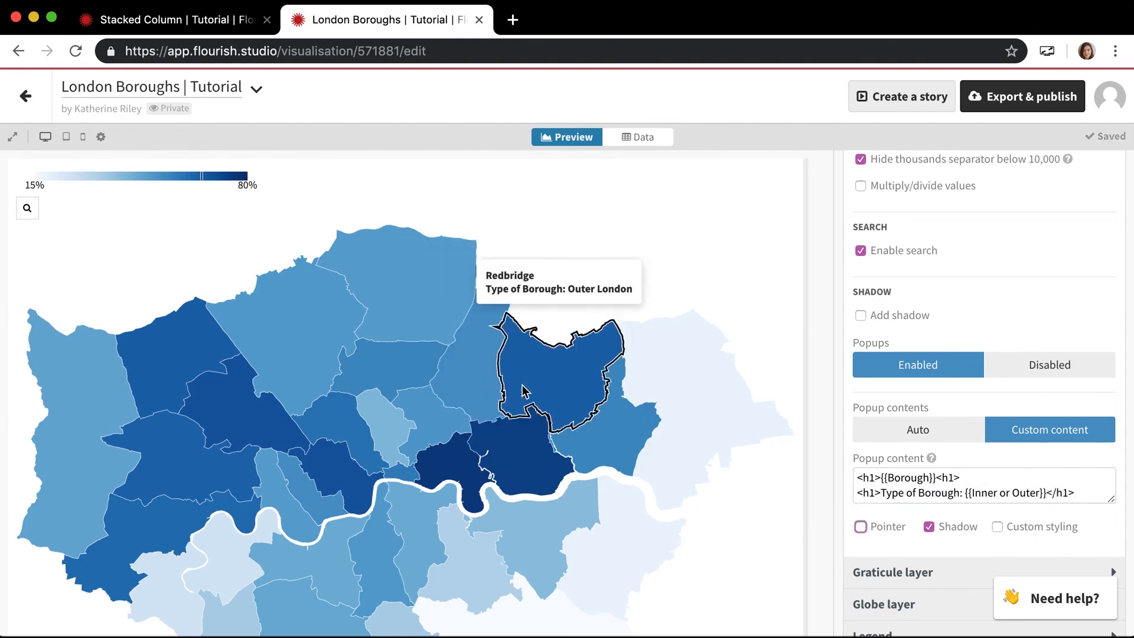
mouse_move(380, 332)
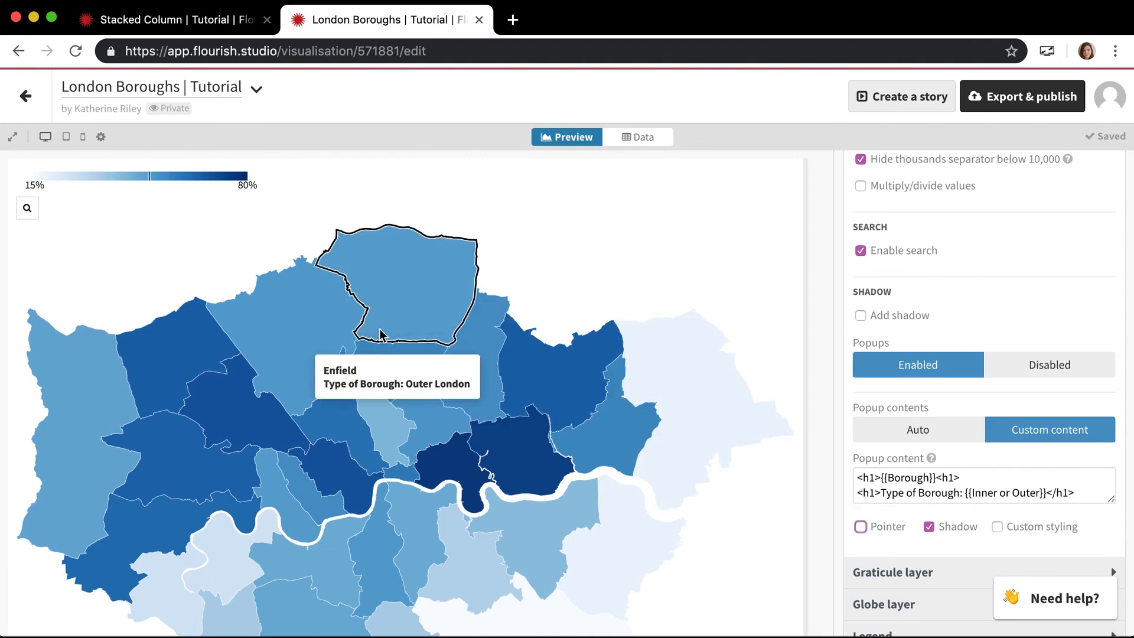
mouse_move(154, 458)
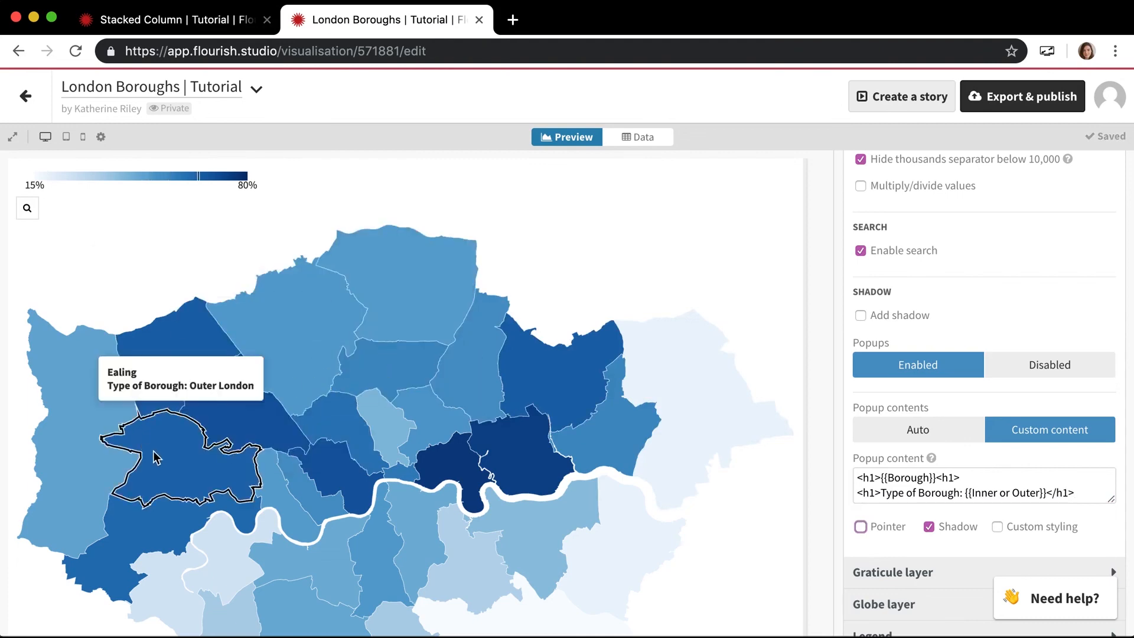
mouse_move(430, 471)
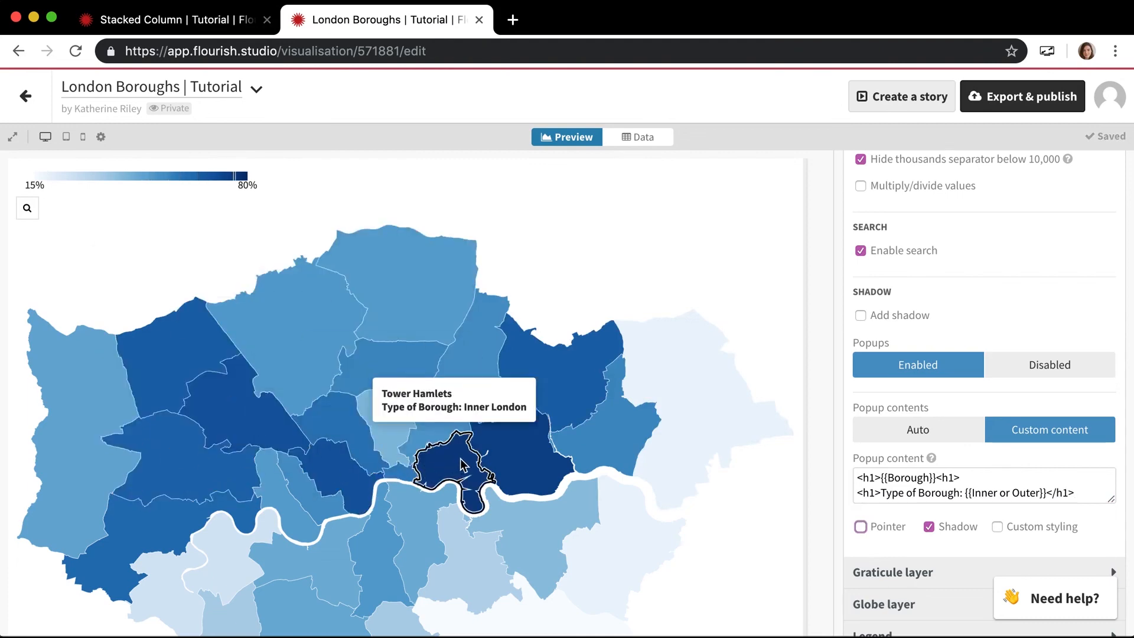
mouse_move(706, 436)
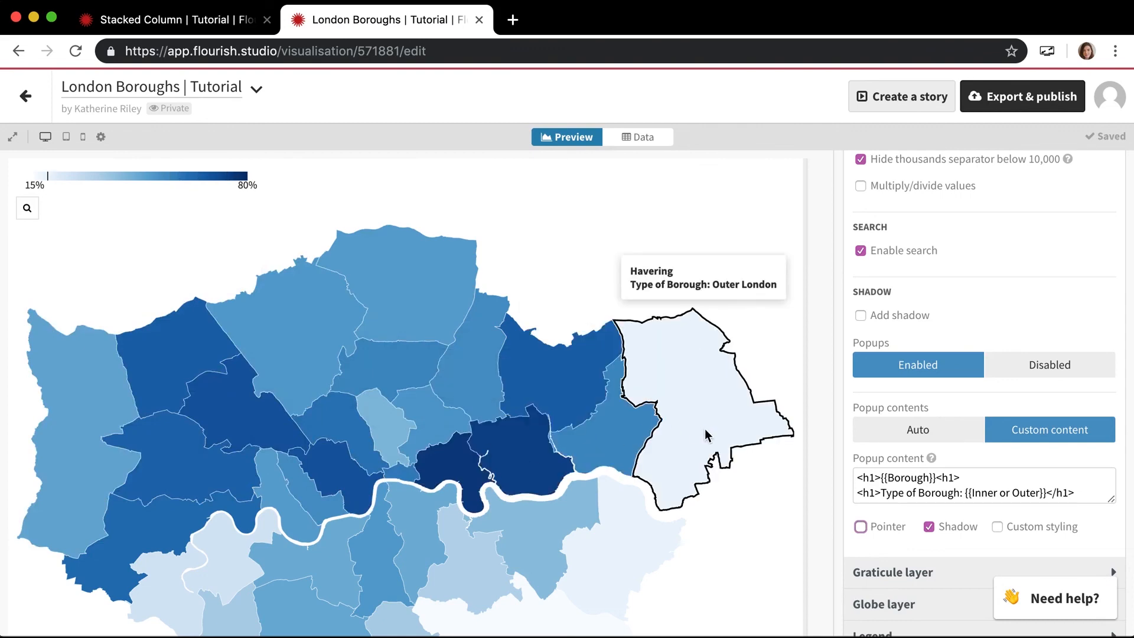
scroll(666, 425, down, 2)
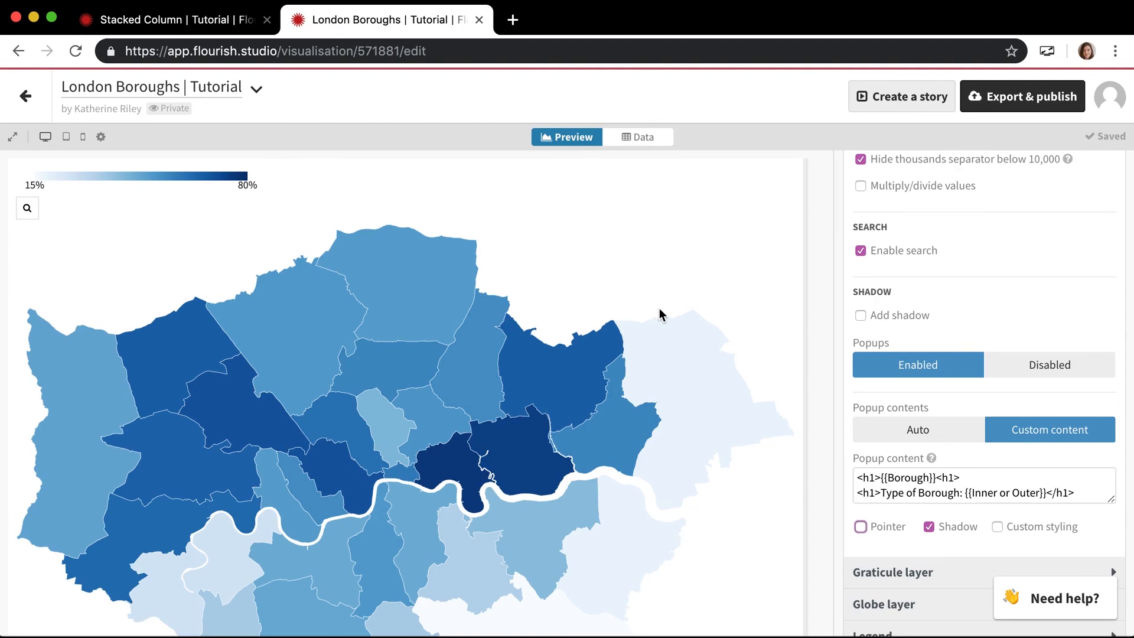
mouse_move(554, 394)
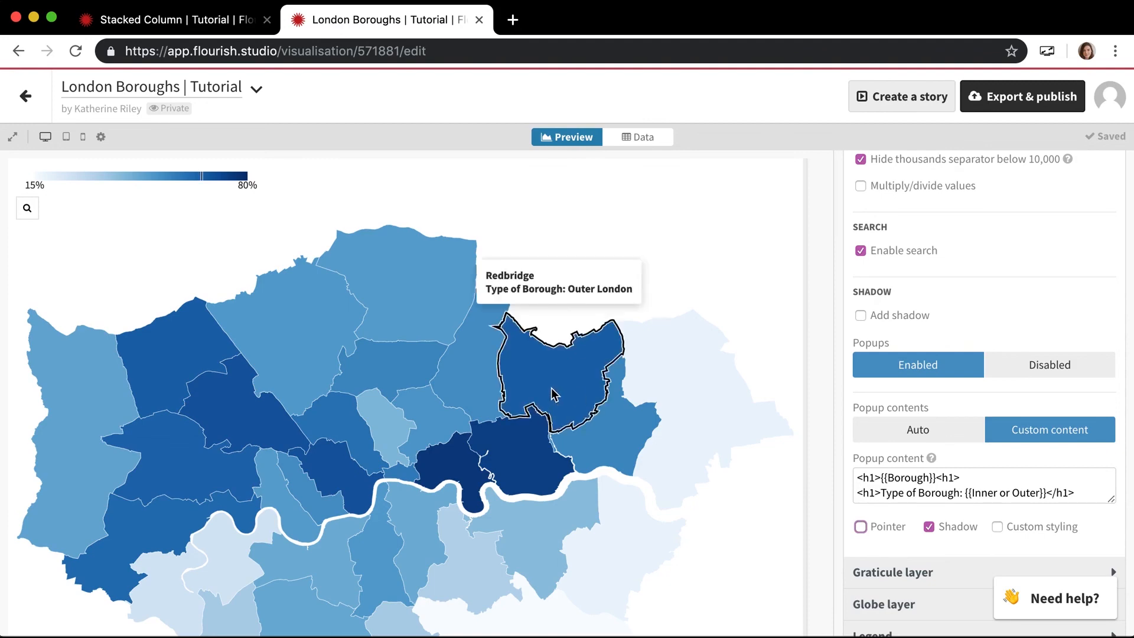